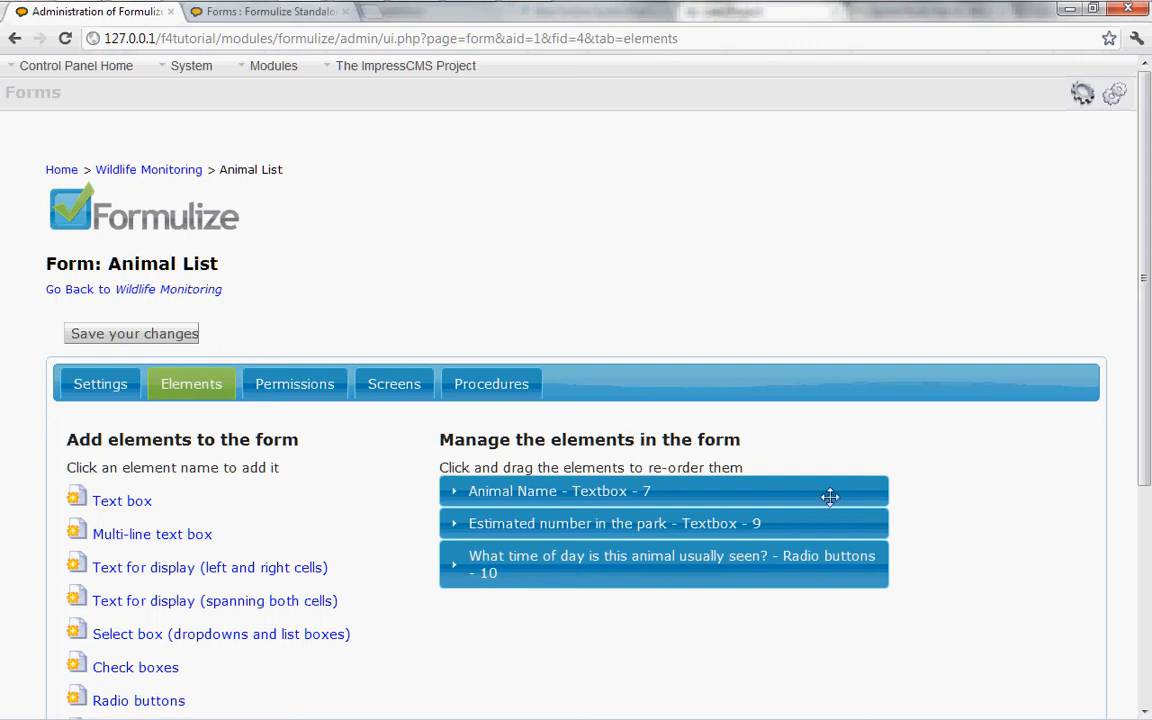
Add a multi-line text box captioned Notes to the Animal List form and save it with the default options.
{"action": "left_click", "coordinate": [150, 539]}
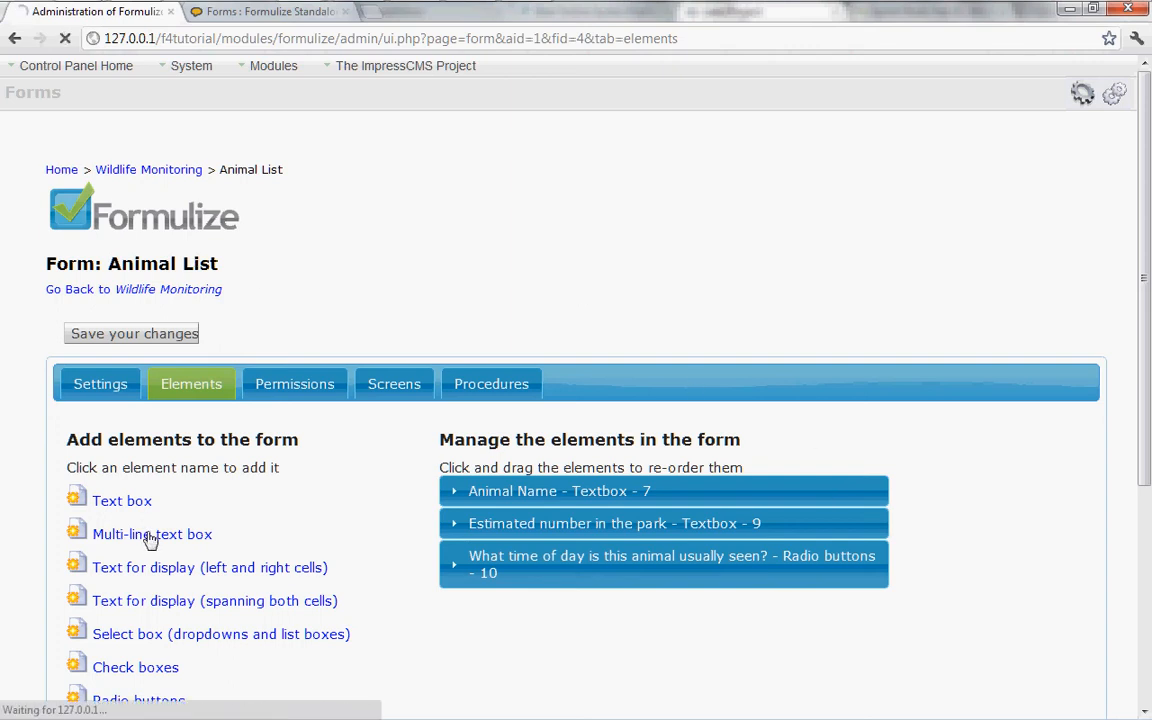
{"action": "left_click", "coordinate": [197, 477]}
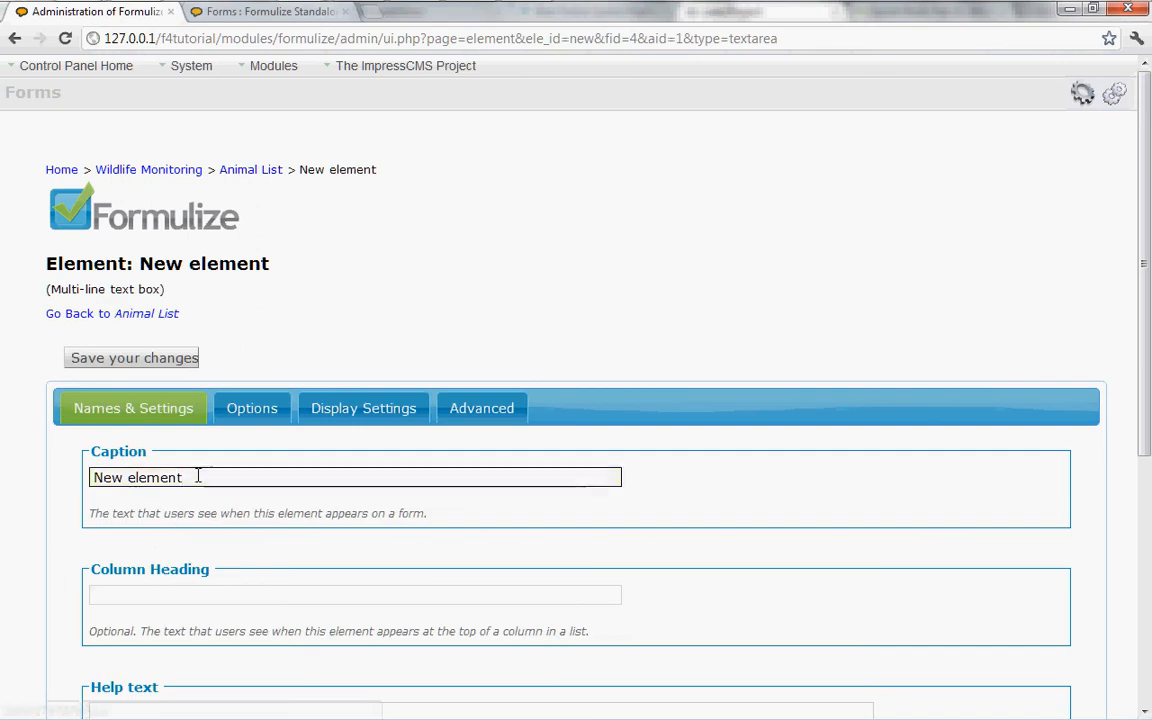
{"action": "left_click_drag", "start_coordinate": [197, 477], "coordinate": [30, 478]}
{"action": "type", "text": "Notes"}
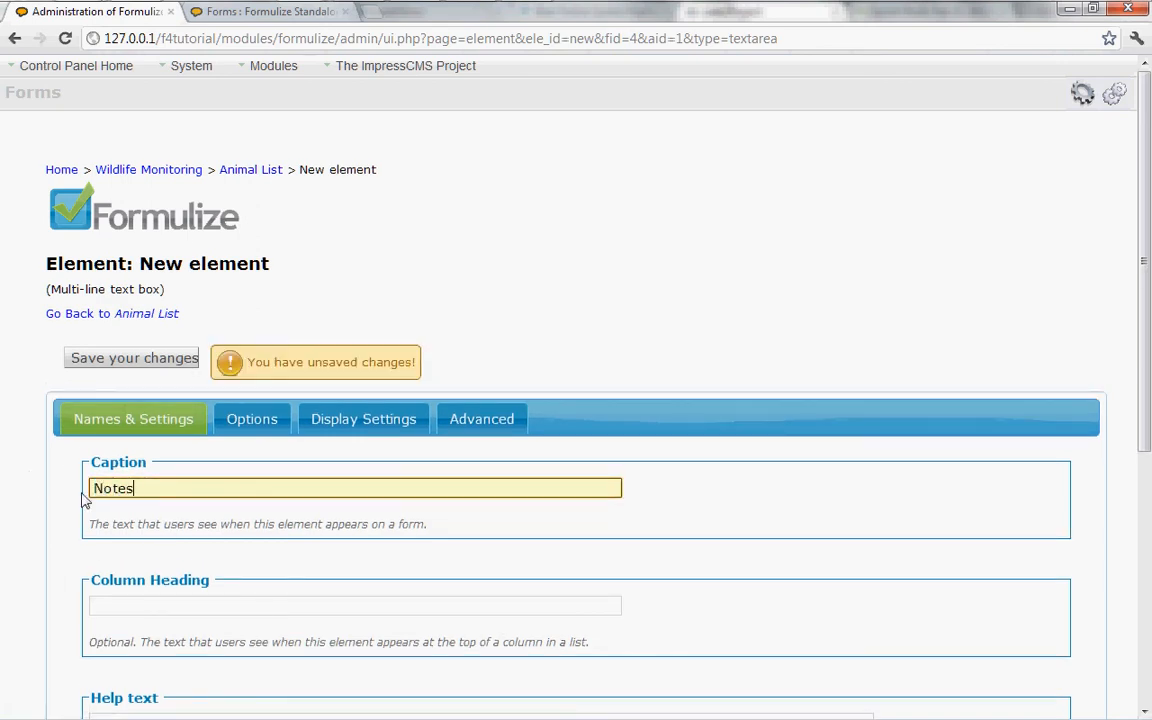
{"action": "left_click", "coordinate": [243, 423]}
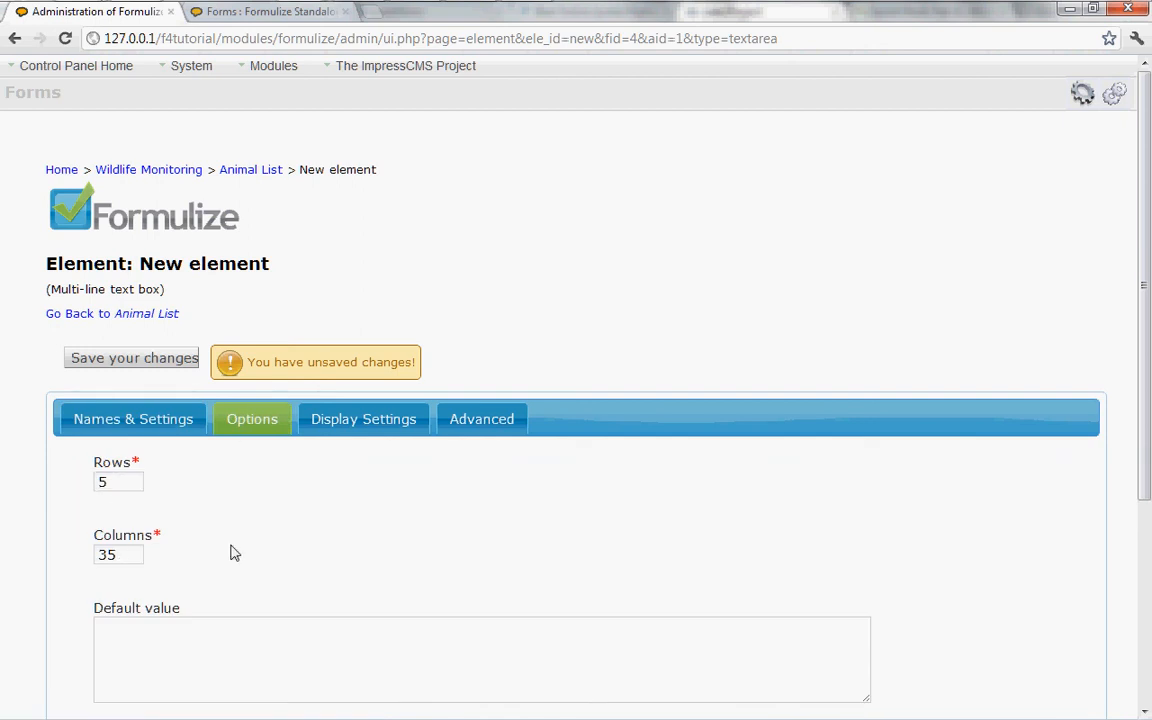
{"action": "scroll", "coordinate": [368, 532], "scroll_direction": "down", "scroll_amount": 1}
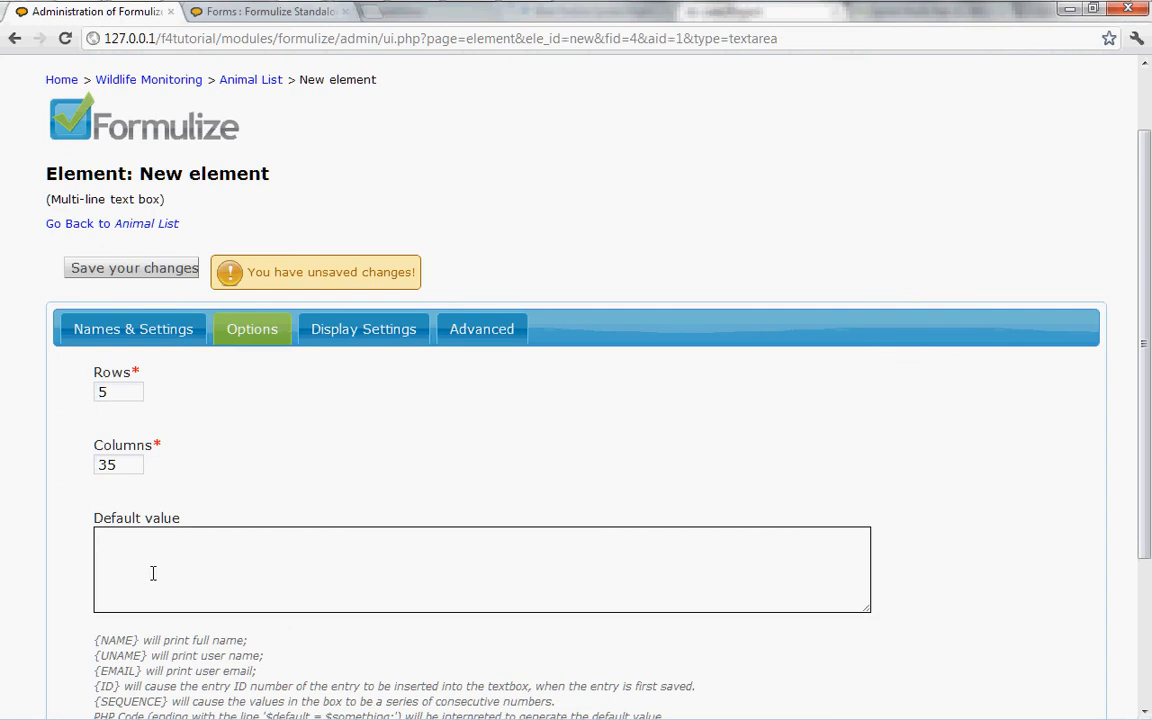
{"action": "left_click", "coordinate": [104, 270]}
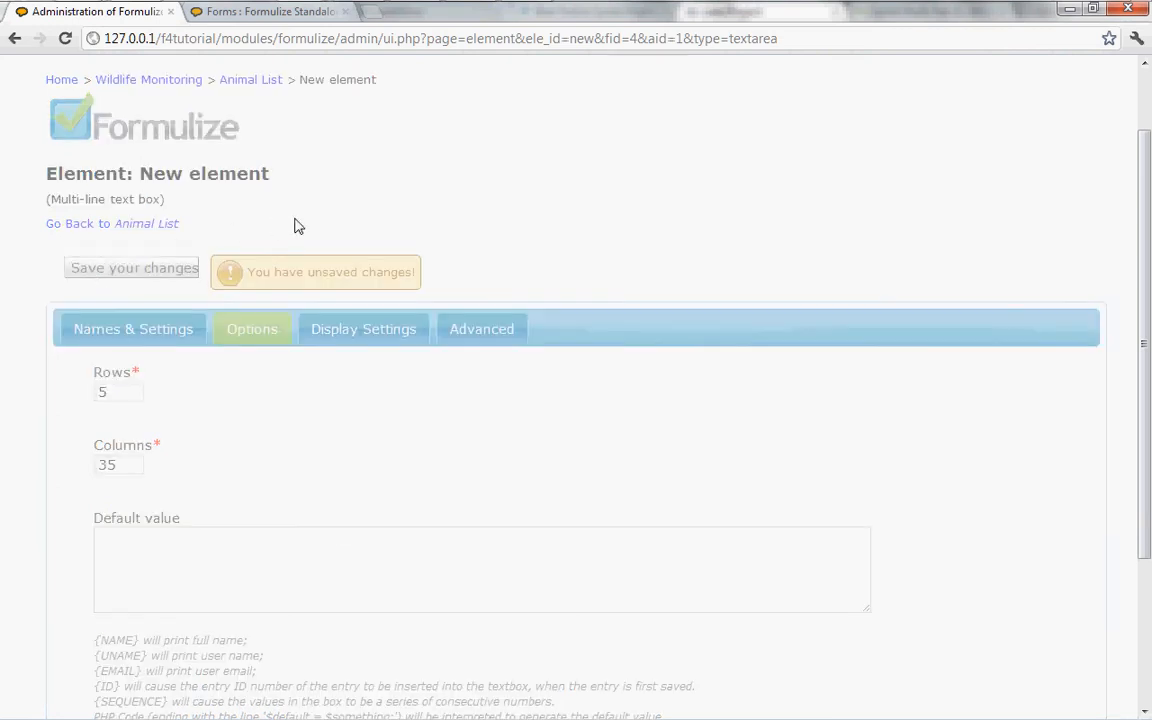
View the Notes box in the Black-footed Ferret entry, and add the Notes column to the Animal List entries view.
{"action": "left_click", "coordinate": [250, 16]}
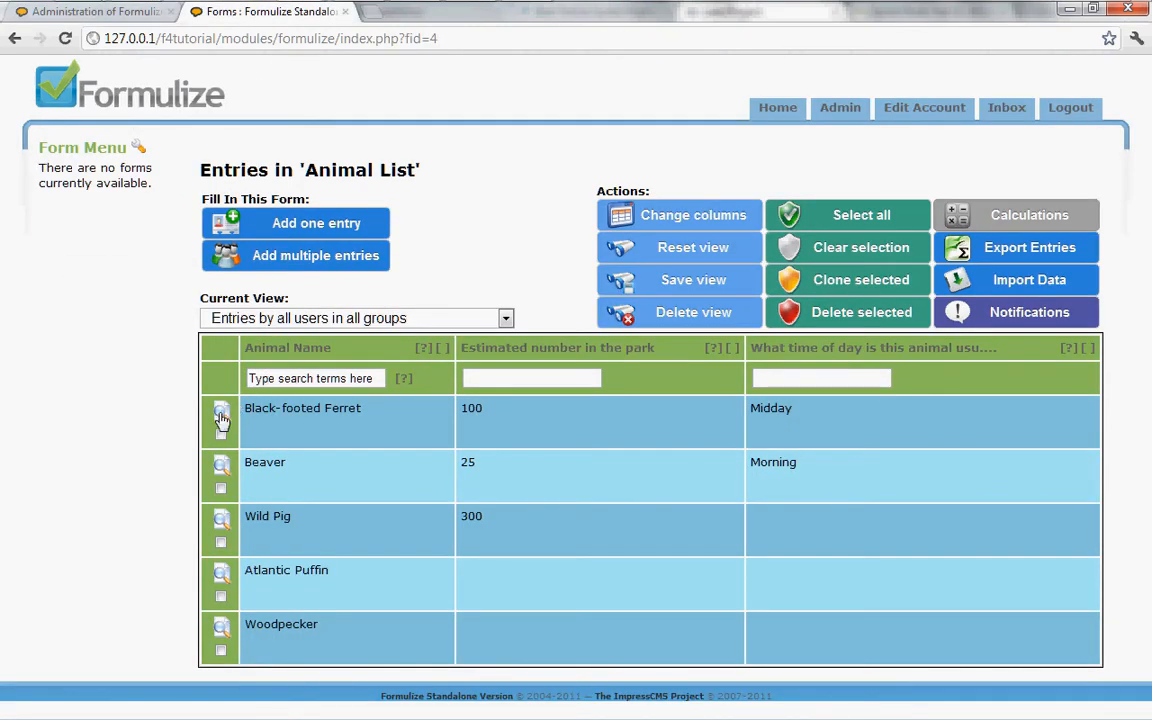
{"action": "left_click", "coordinate": [221, 414]}
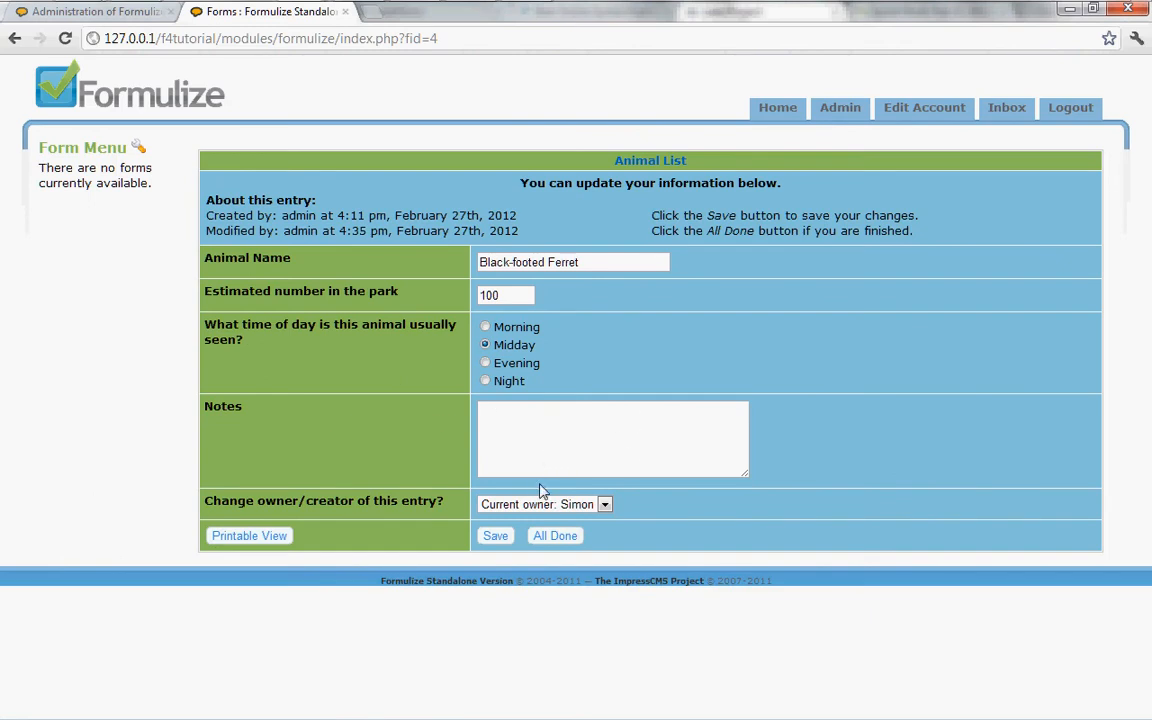
{"action": "left_click", "coordinate": [557, 542]}
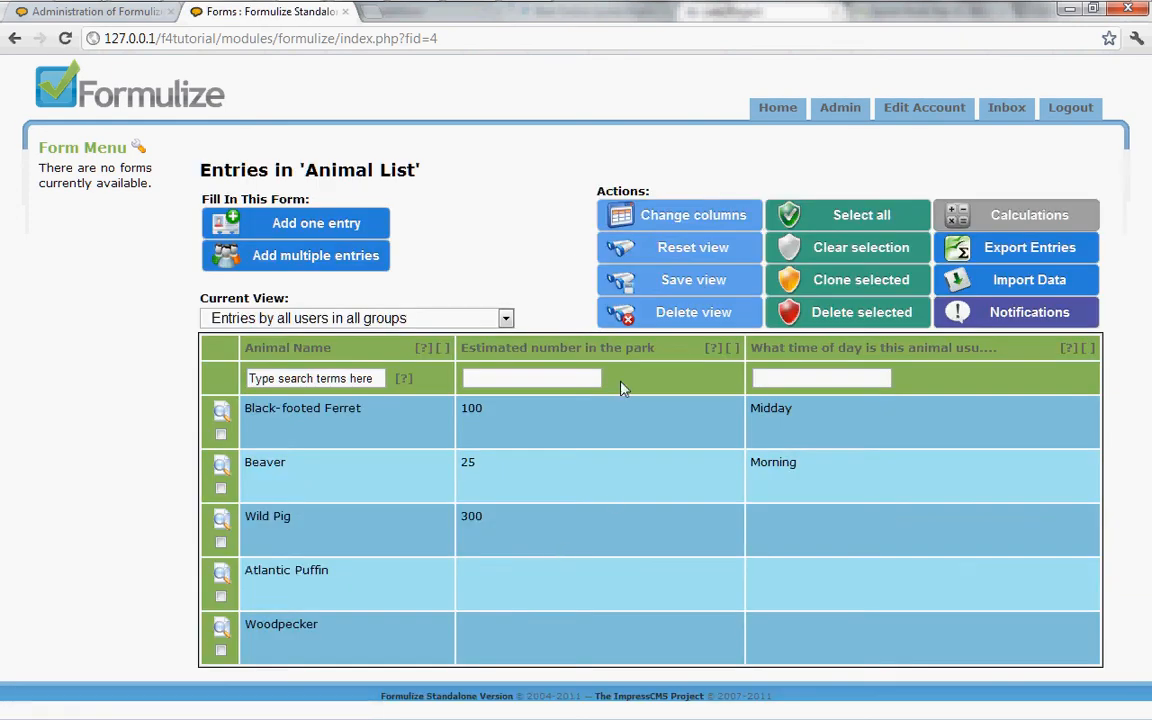
{"action": "left_click", "coordinate": [665, 215]}
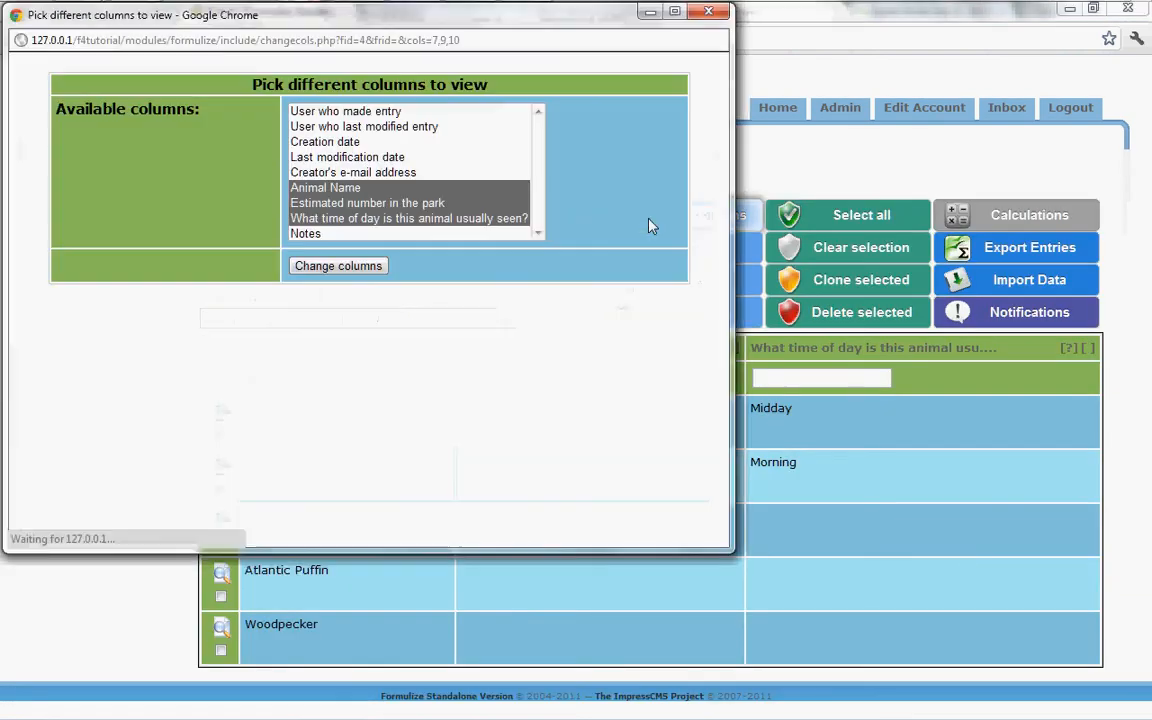
{"action": "left_click", "coordinate": [325, 266]}
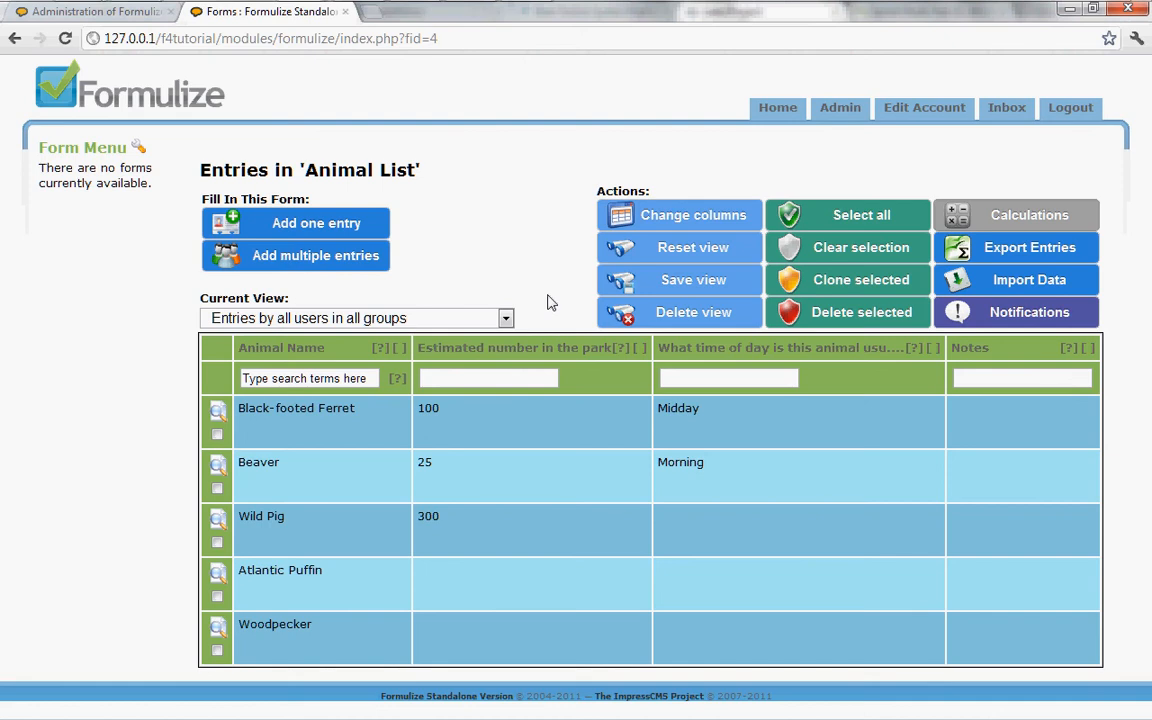
Set the default value of the Notes element to {UNAME} and save the changes.
{"action": "left_click", "coordinate": [125, 19]}
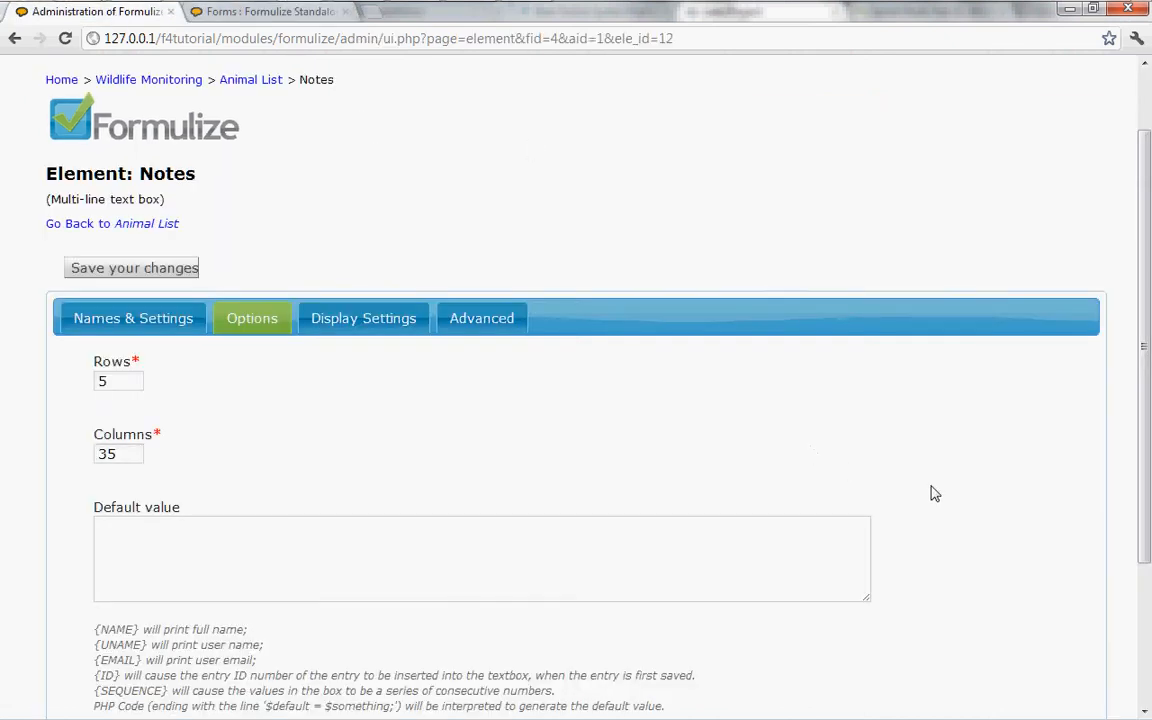
{"action": "scroll", "coordinate": [845, 468], "scroll_direction": "down", "scroll_amount": 3}
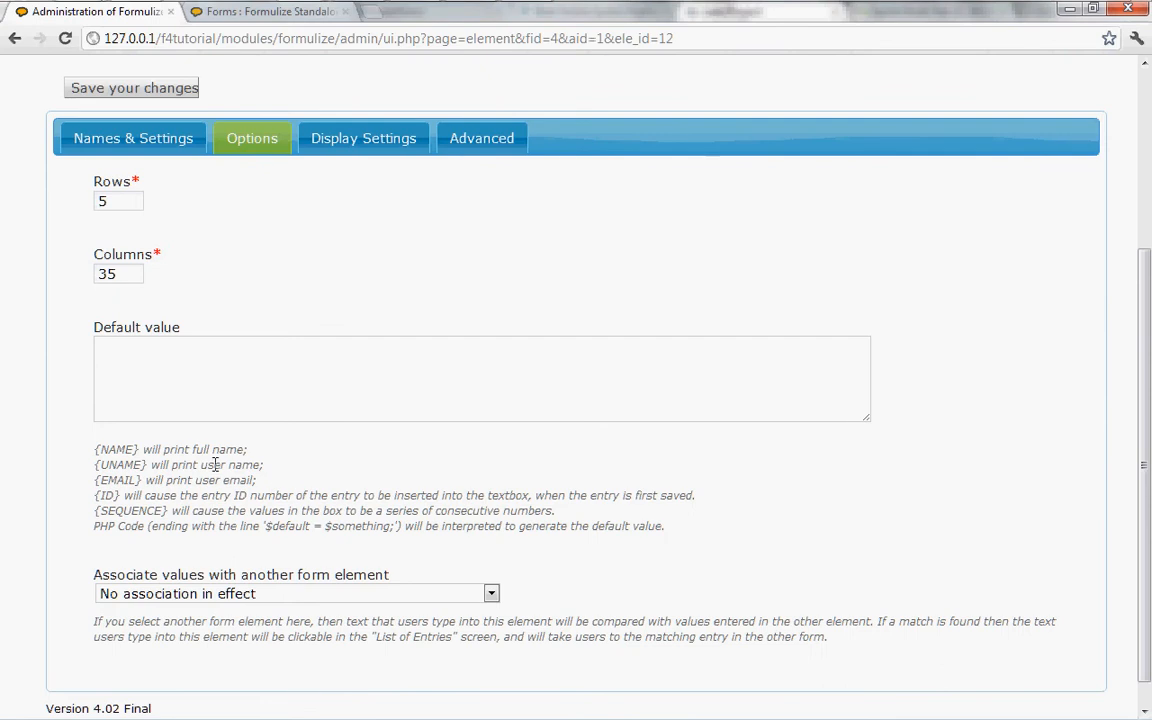
{"action": "left_click", "coordinate": [157, 388]}
{"action": "left_click", "coordinate": [141, 360]}
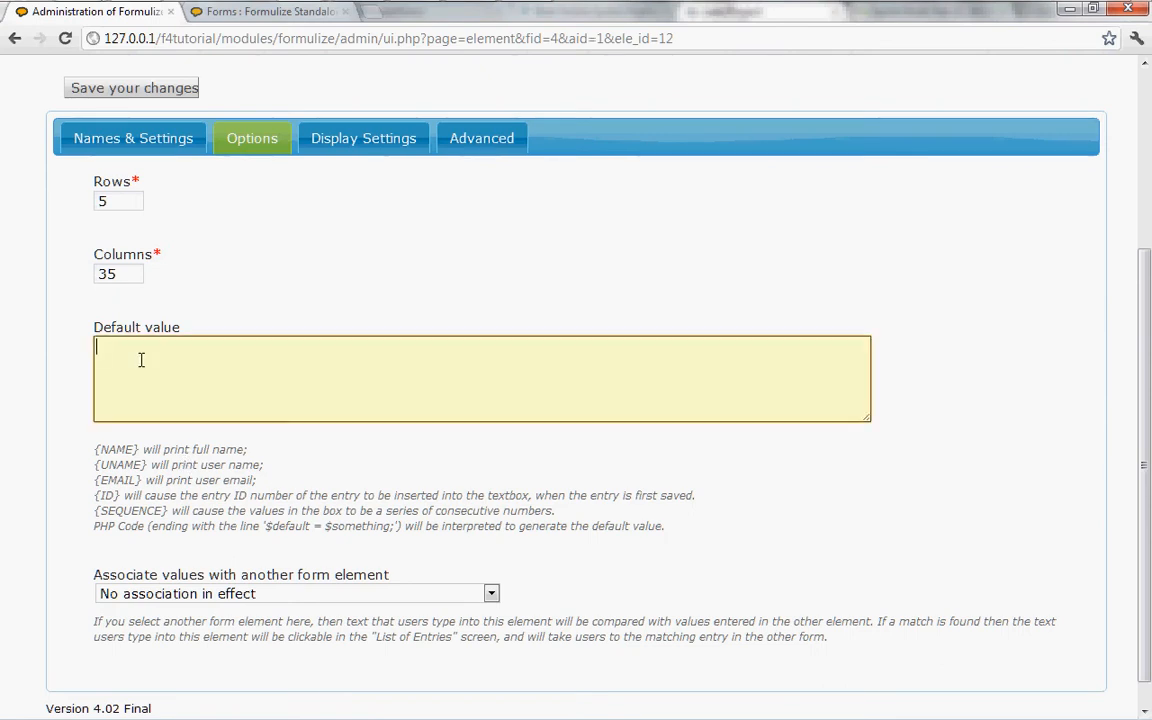
{"action": "type", "text": "{UN"}
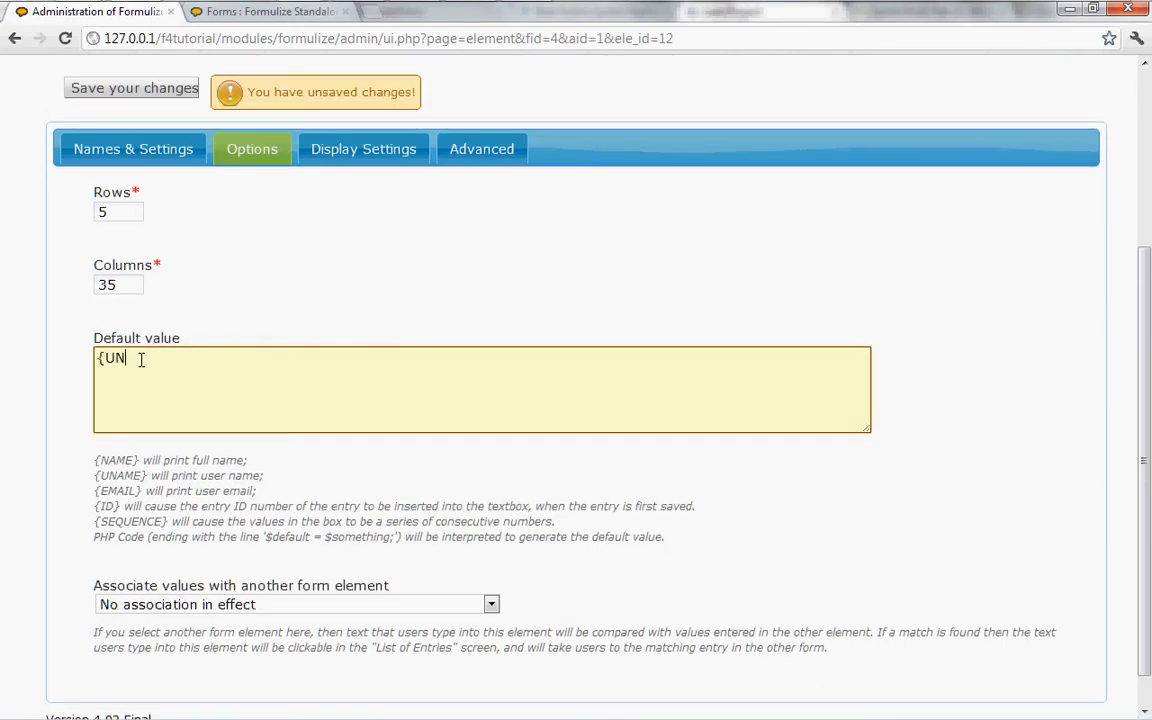
{"action": "type", "text": "AME}"}
{"action": "left_click", "coordinate": [133, 88]}
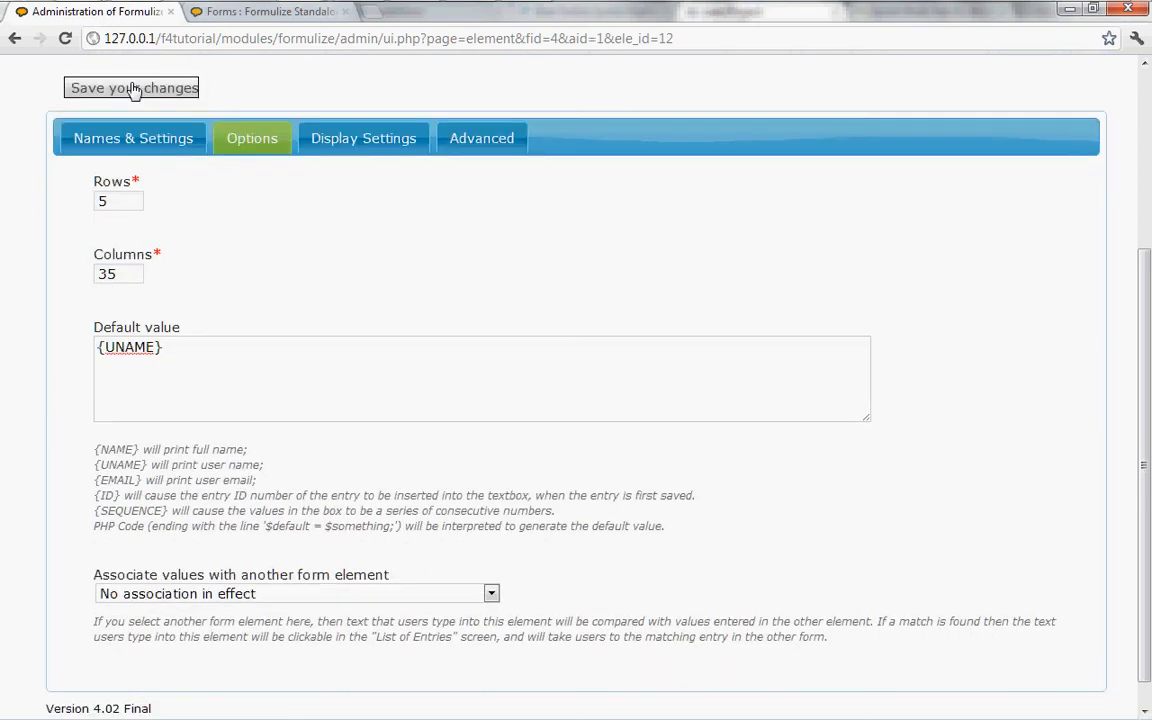
Open a new Animal List entry to check what the Notes box is prefilled with.
{"action": "left_click", "coordinate": [242, 18]}
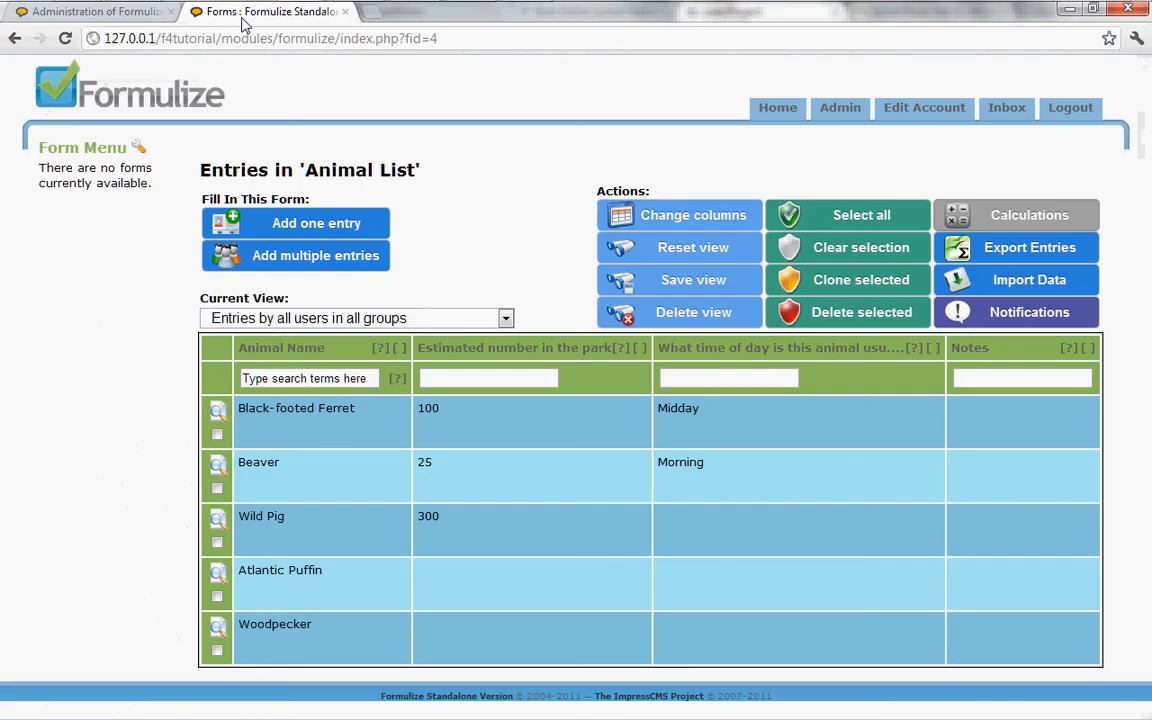
{"action": "left_click", "coordinate": [300, 224]}
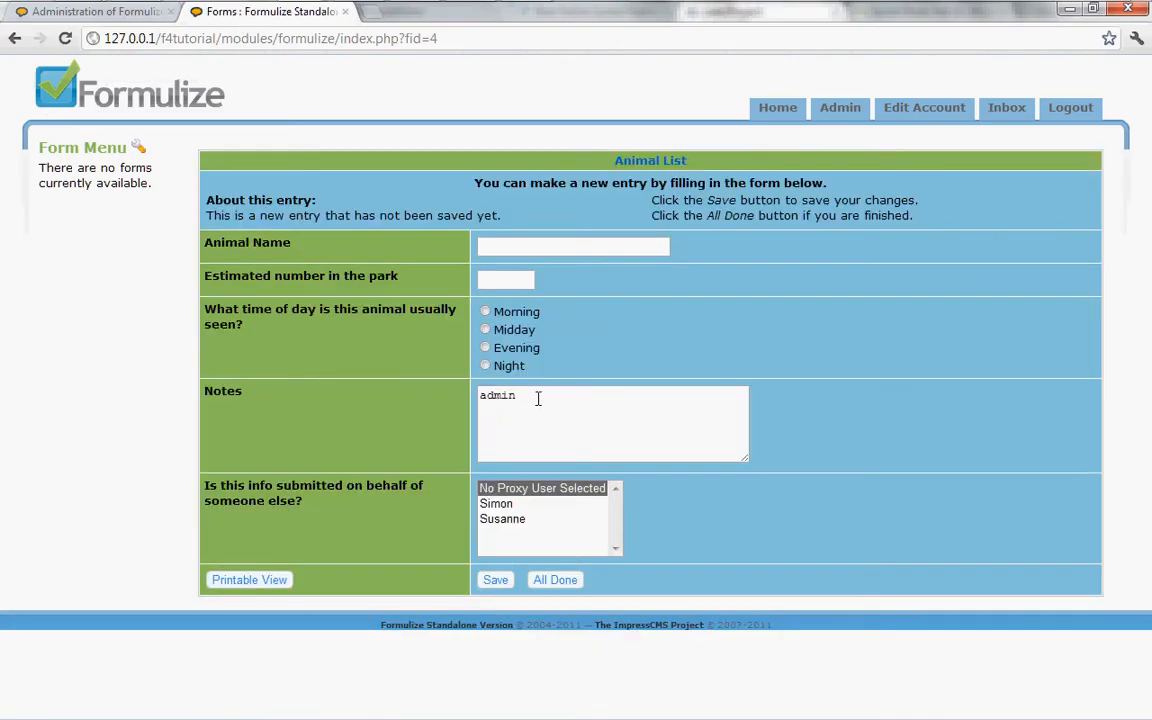
Change the Notes element's default value to {ID} and save the changes.
{"action": "left_click", "coordinate": [80, 14]}
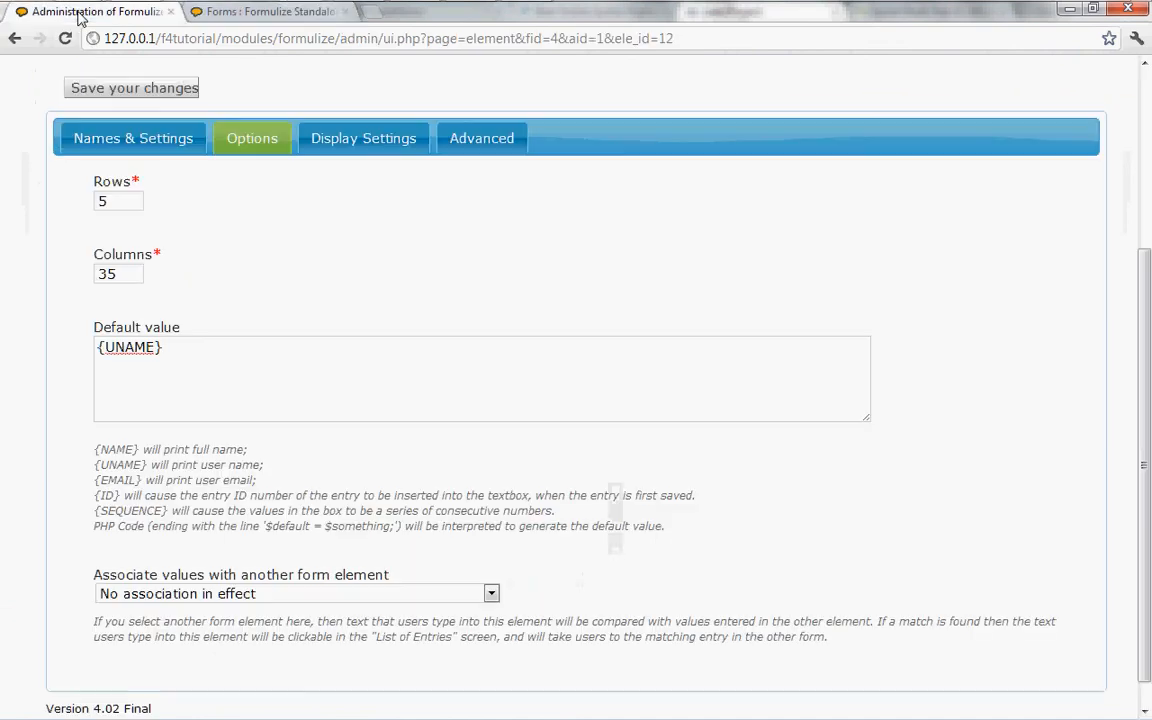
{"action": "left_click", "coordinate": [157, 344]}
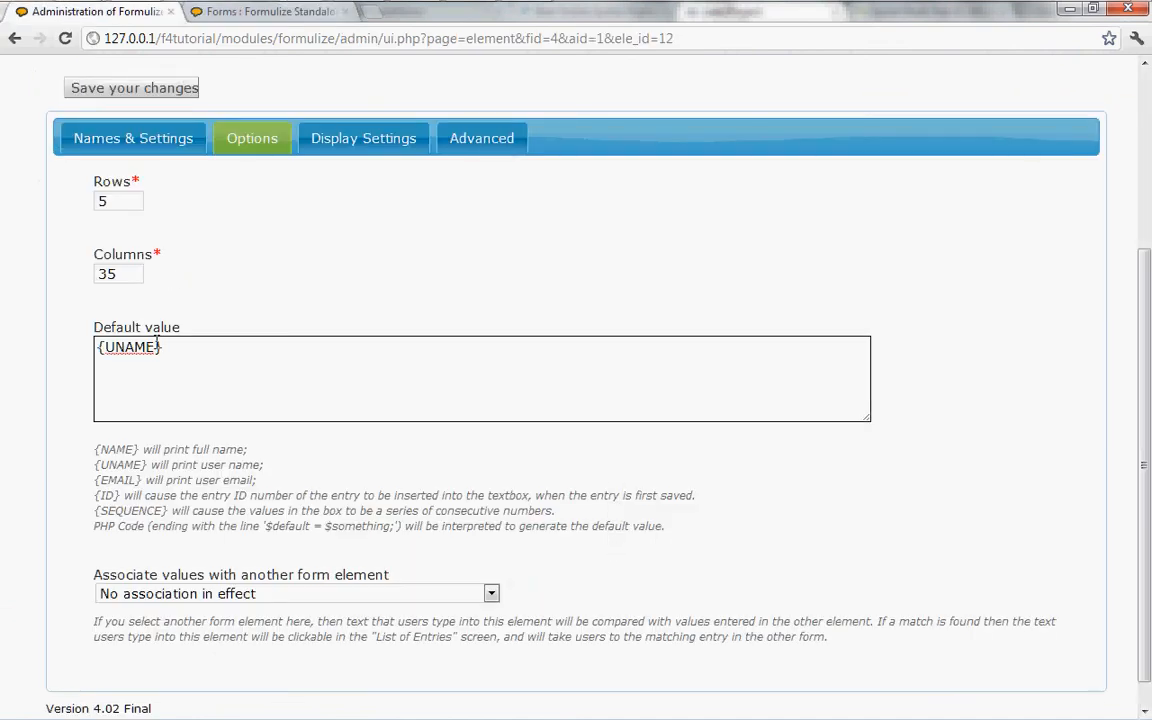
{"action": "left_click_drag", "start_coordinate": [152, 350], "coordinate": [104, 352]}
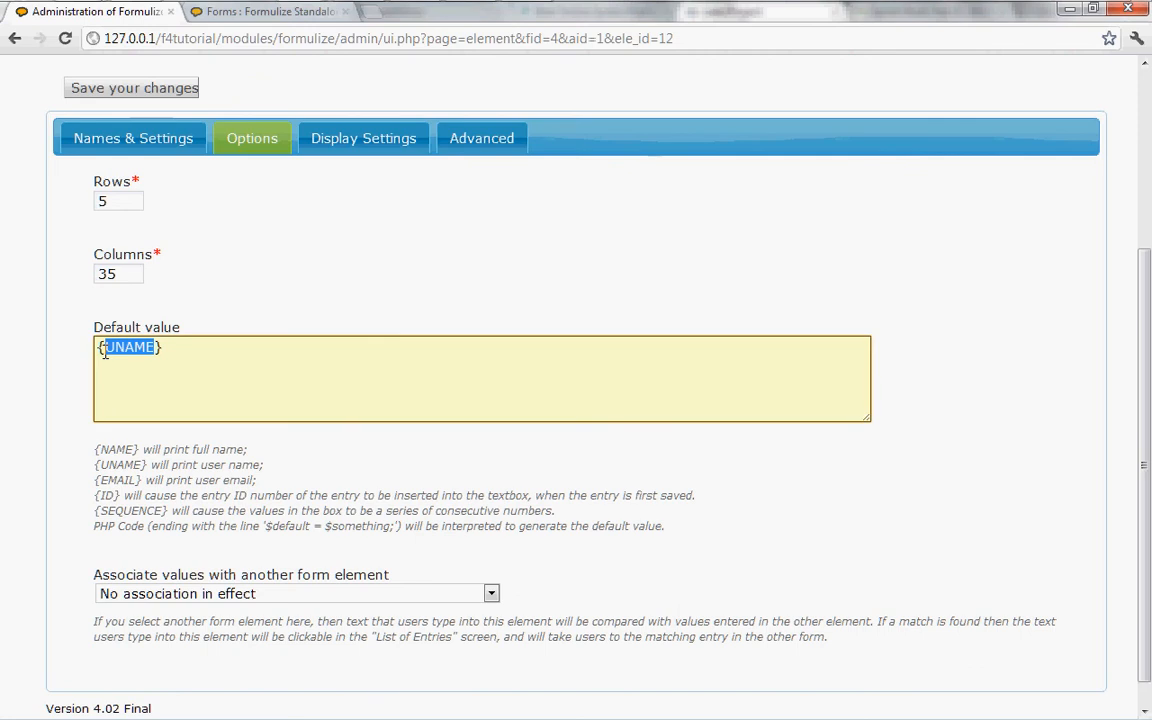
{"action": "type", "text": "ID"}
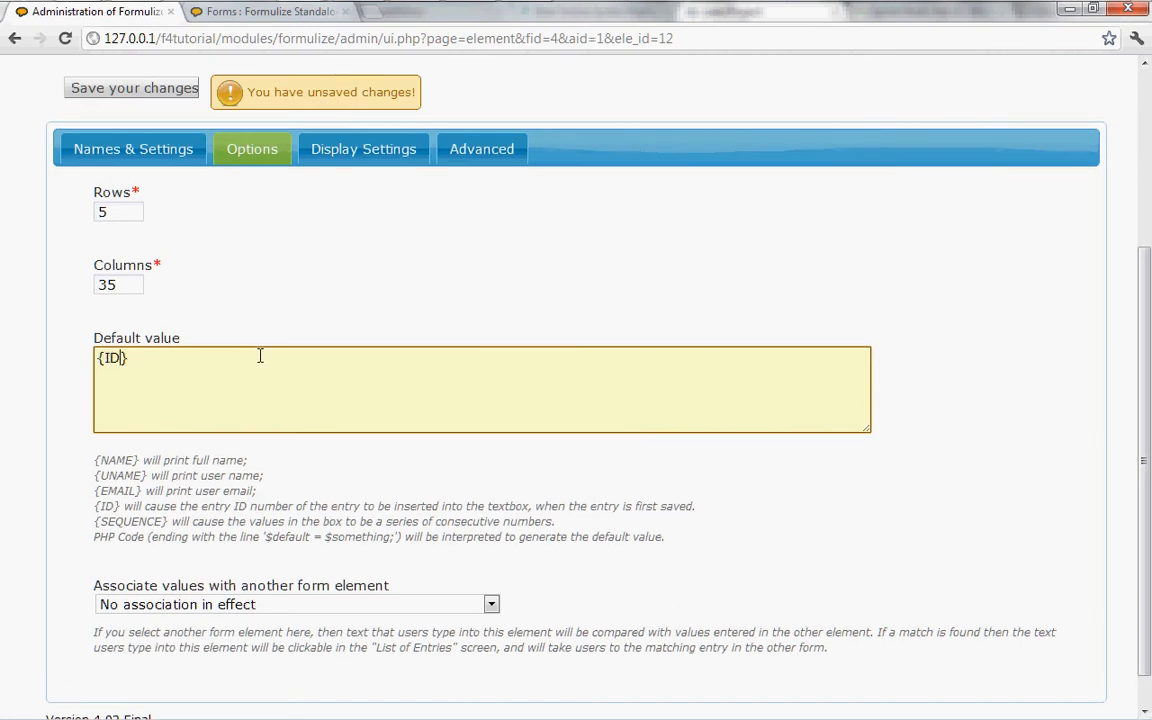
{"action": "left_click", "coordinate": [120, 90]}
{"action": "left_click", "coordinate": [108, 92]}
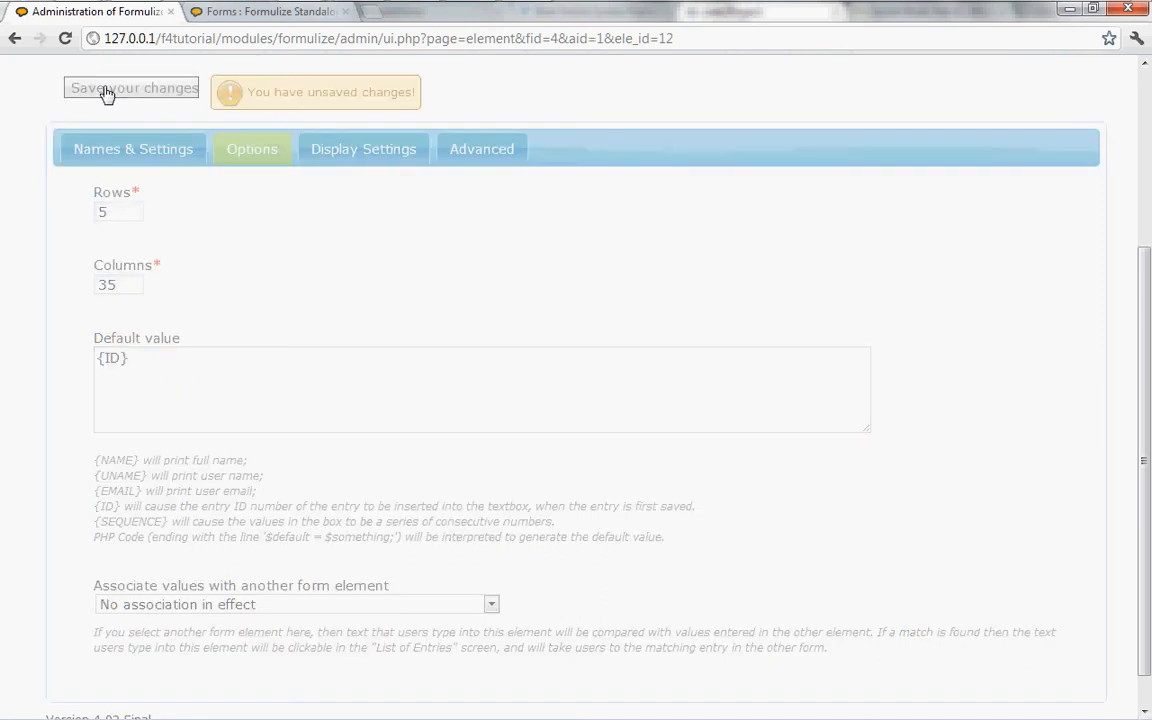
Reload the new Animal List entry form and compare its Notes box with the element's default value setting.
{"action": "left_click", "coordinate": [258, 17]}
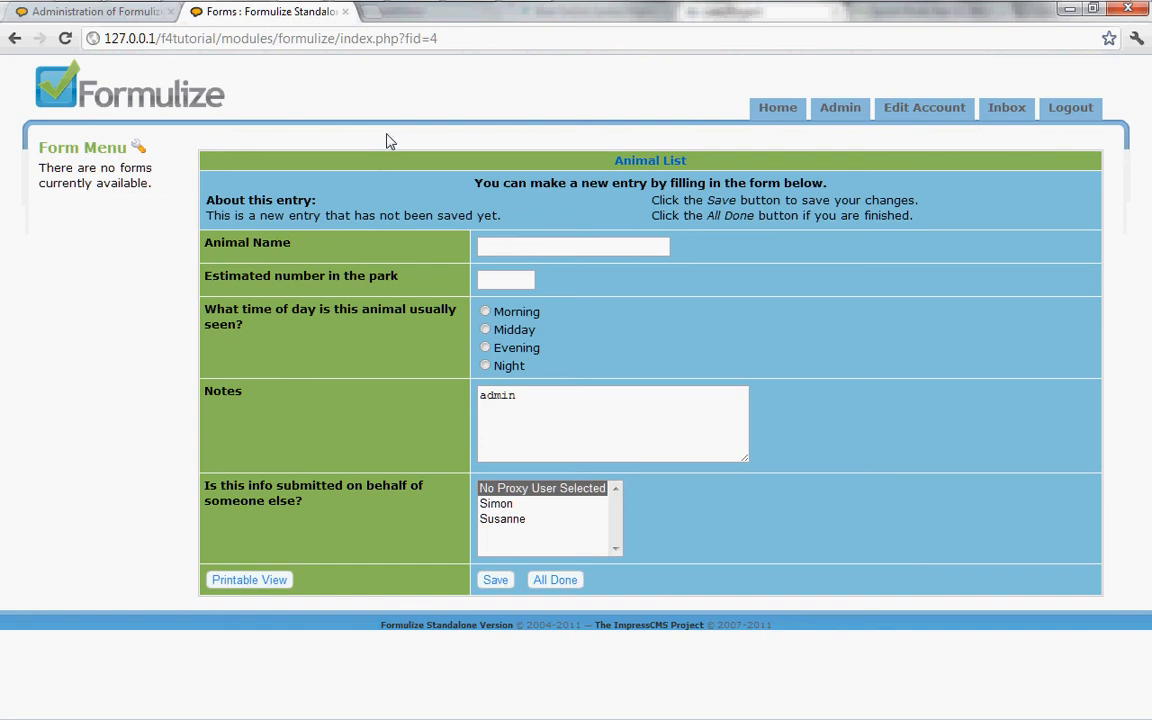
{"action": "key", "text": "F5"}
{"action": "key", "text": "Return"}
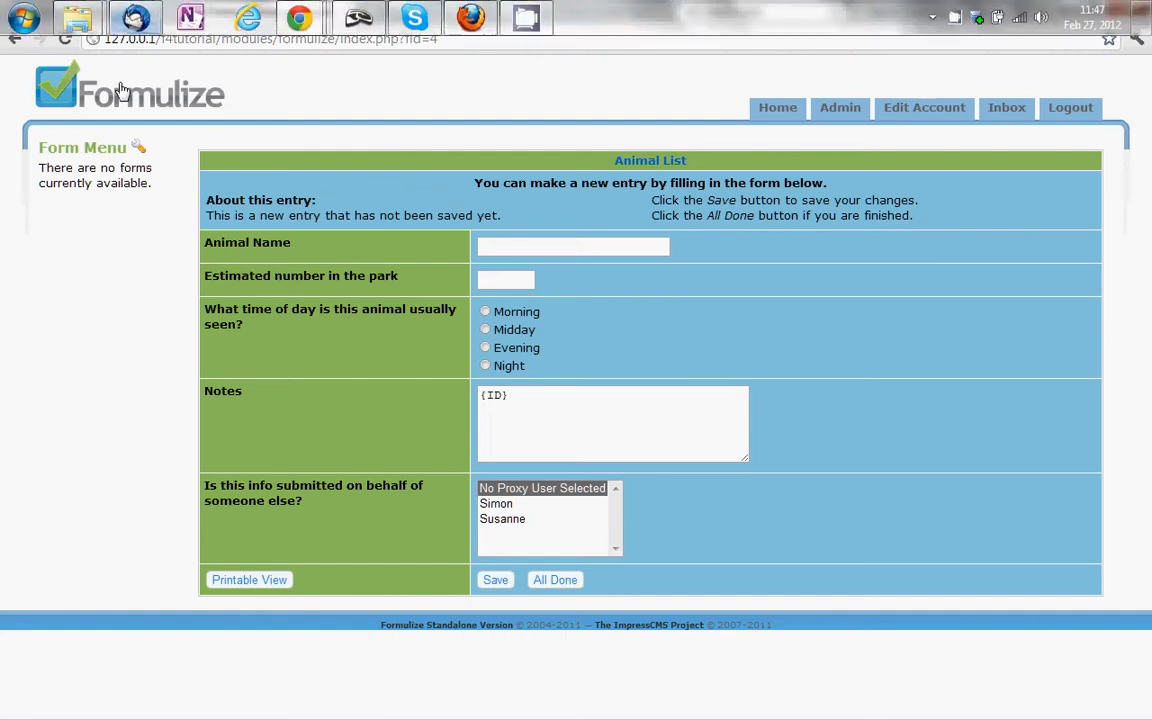
{"action": "left_click", "coordinate": [105, 14]}
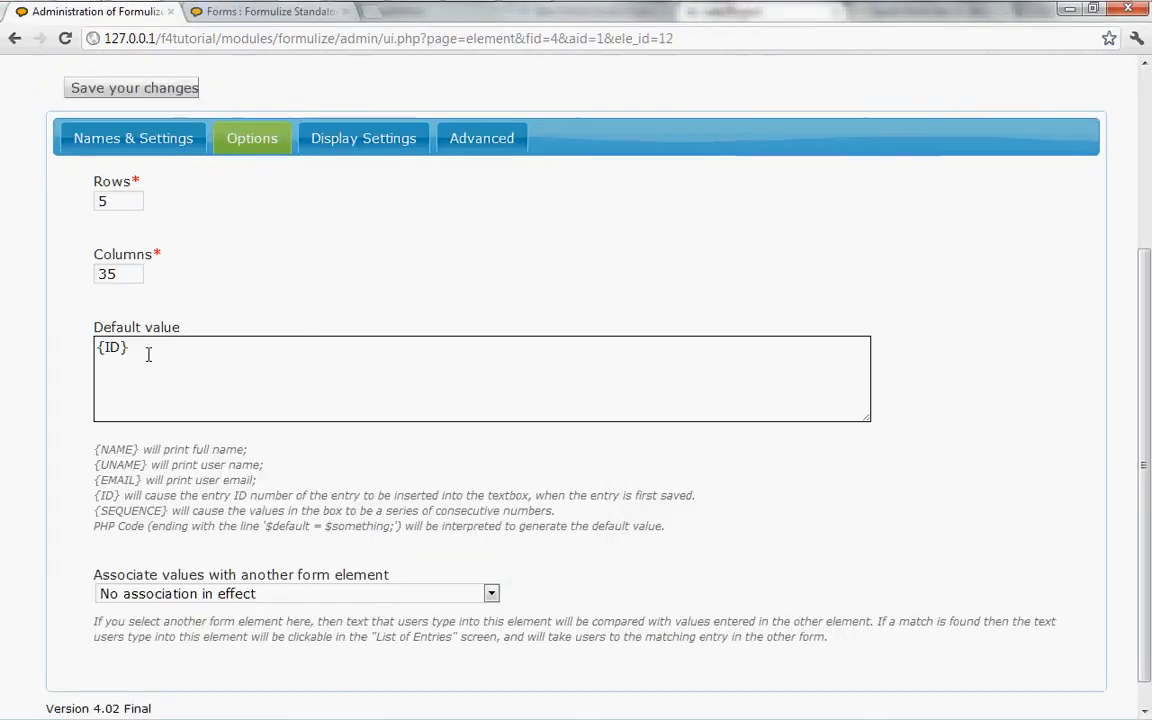
{"action": "left_click", "coordinate": [257, 14]}
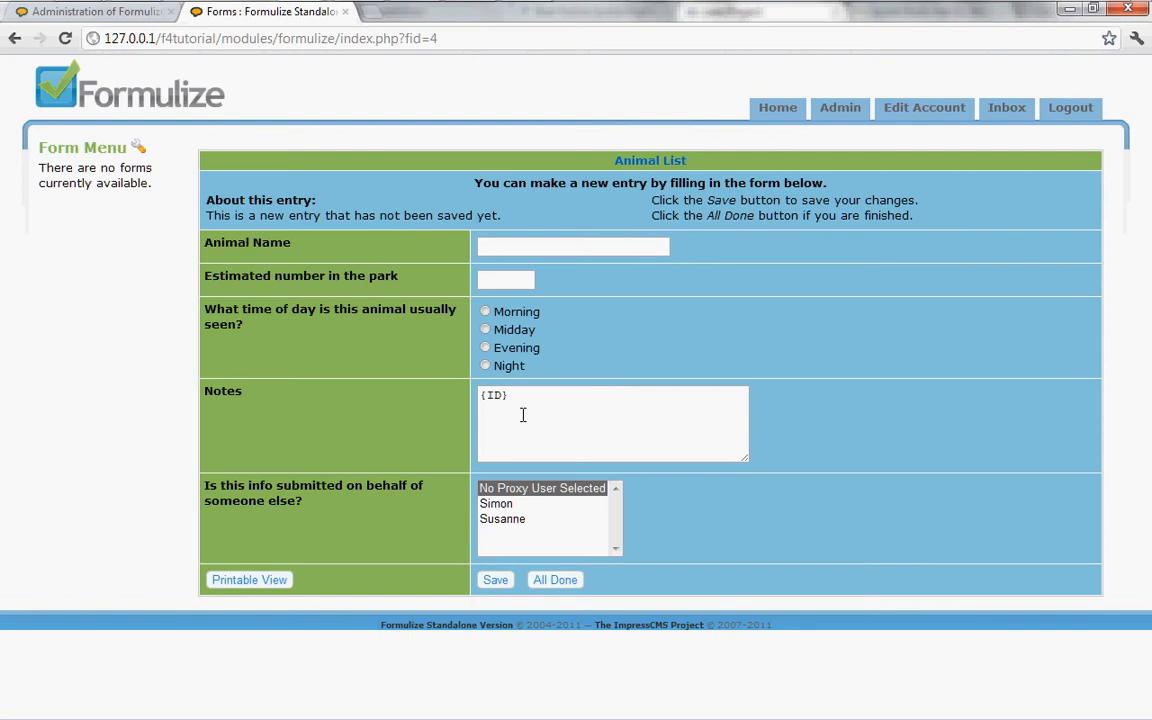
Set the Notes element's display settings to Disable for all groups and save the changes.
{"action": "left_click", "coordinate": [117, 14]}
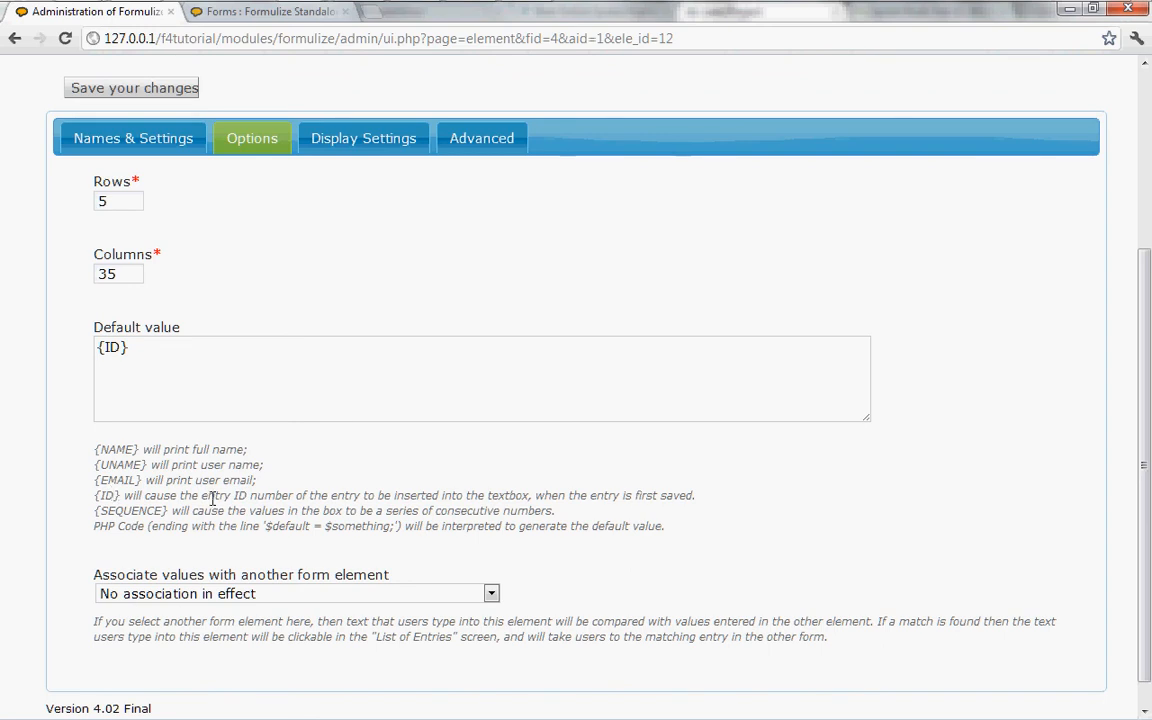
{"action": "left_click", "coordinate": [355, 345]}
{"action": "left_click", "coordinate": [357, 141]}
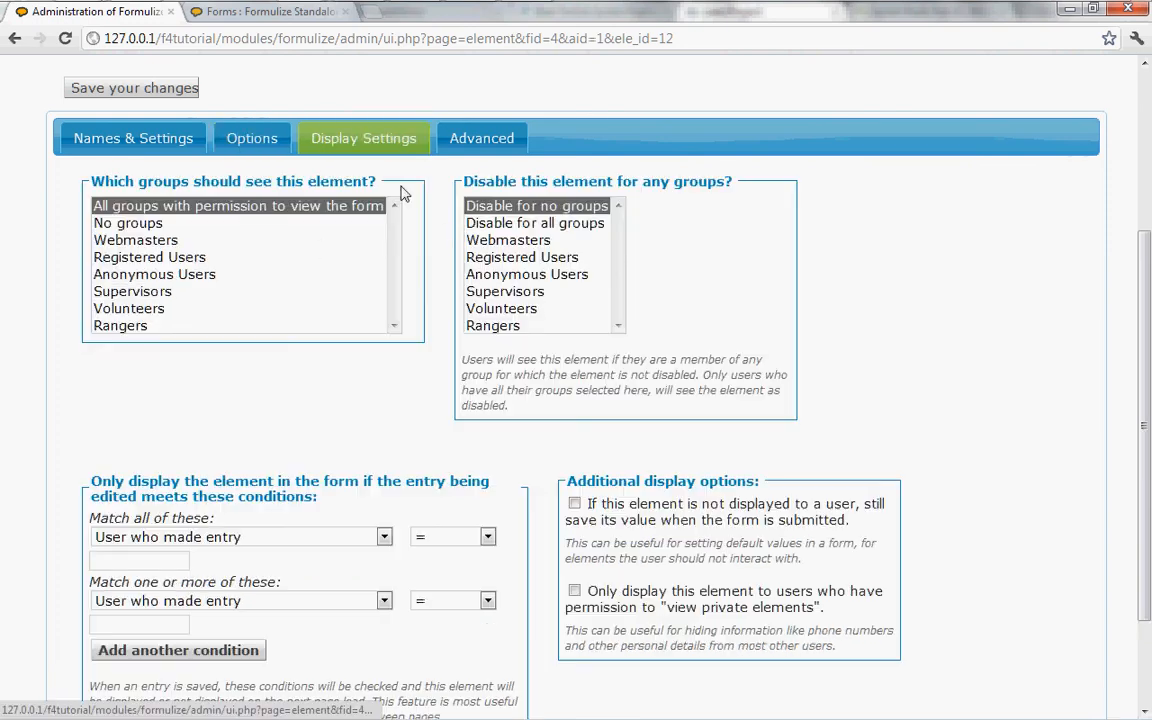
{"action": "left_click", "coordinate": [531, 224]}
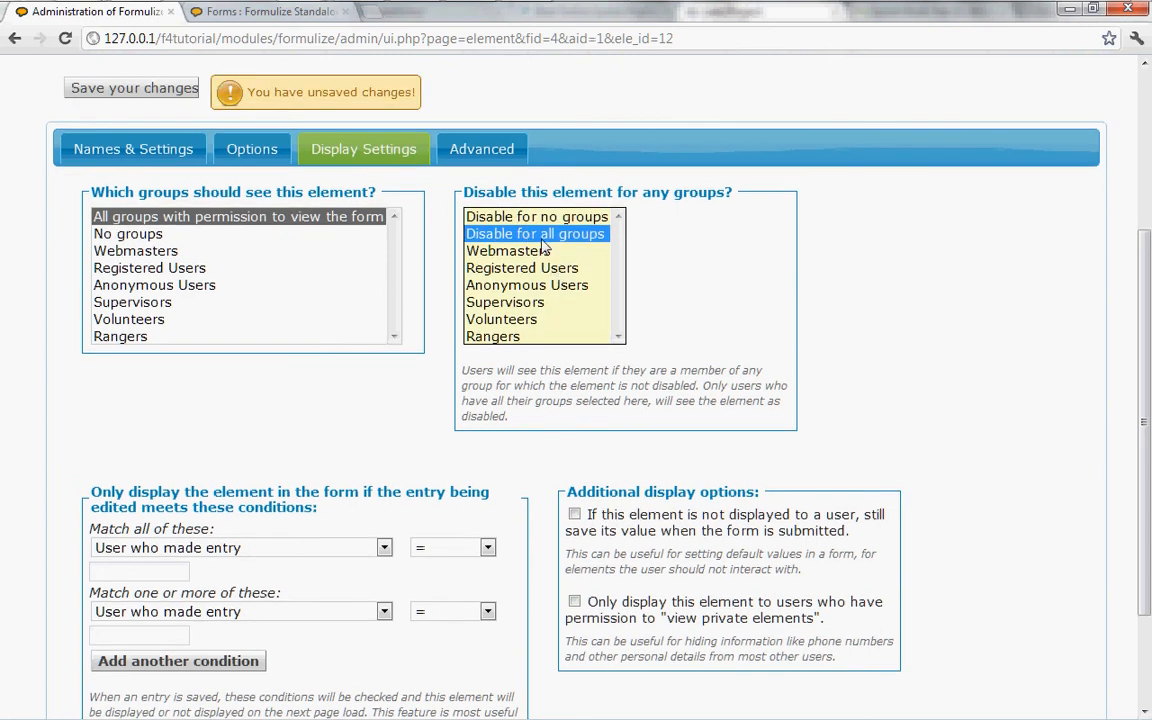
{"action": "left_click", "coordinate": [127, 89]}
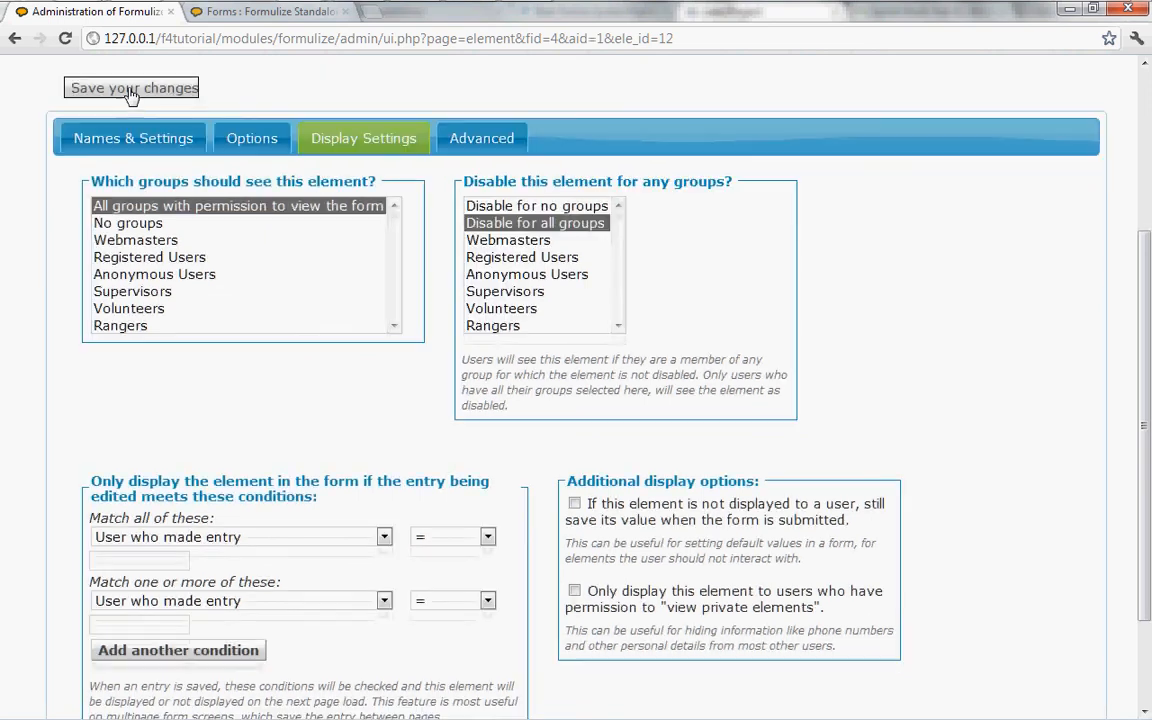
Reload the new Animal List entry form to check how the disabled Notes element is displayed.
{"action": "left_click", "coordinate": [240, 12]}
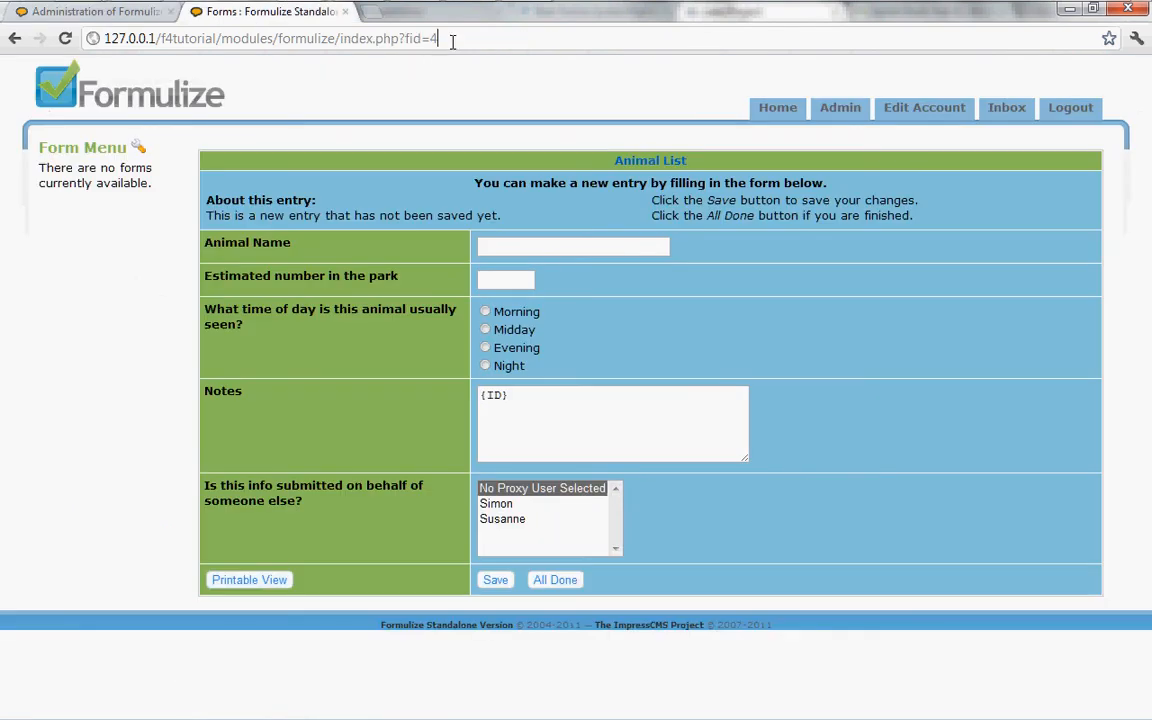
{"action": "left_click", "coordinate": [452, 40]}
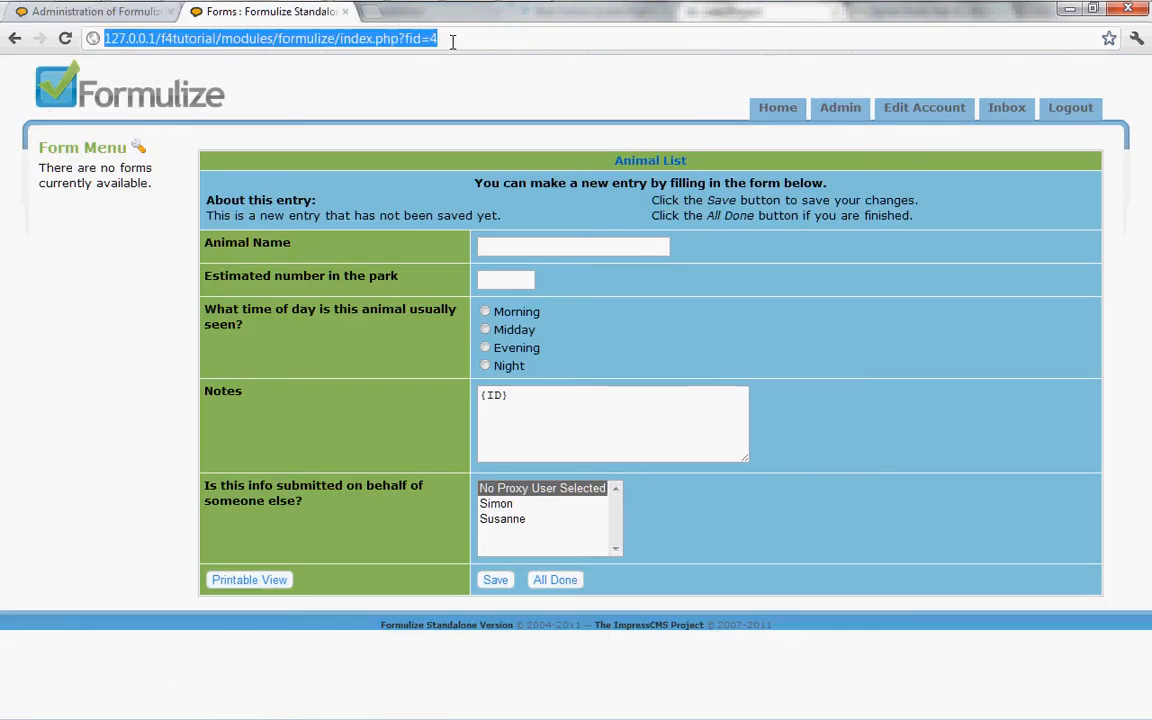
{"action": "left_click_drag", "start_coordinate": [532, 393], "coordinate": [452, 395]}
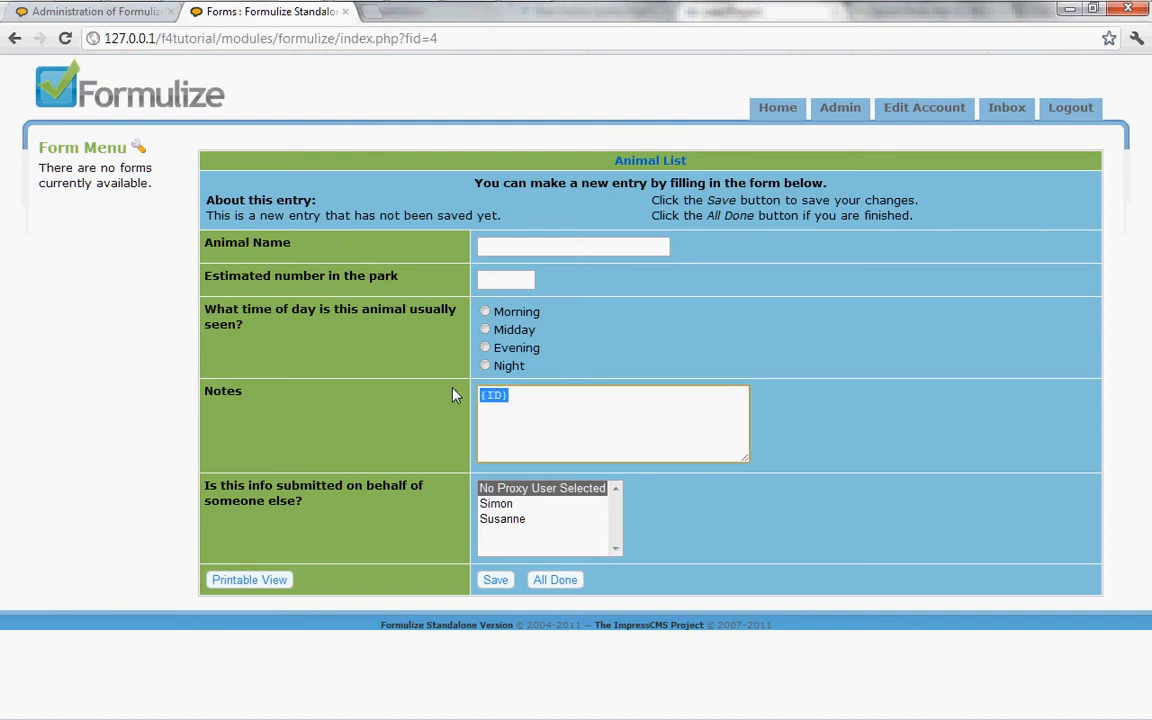
{"action": "left_click", "coordinate": [684, 275]}
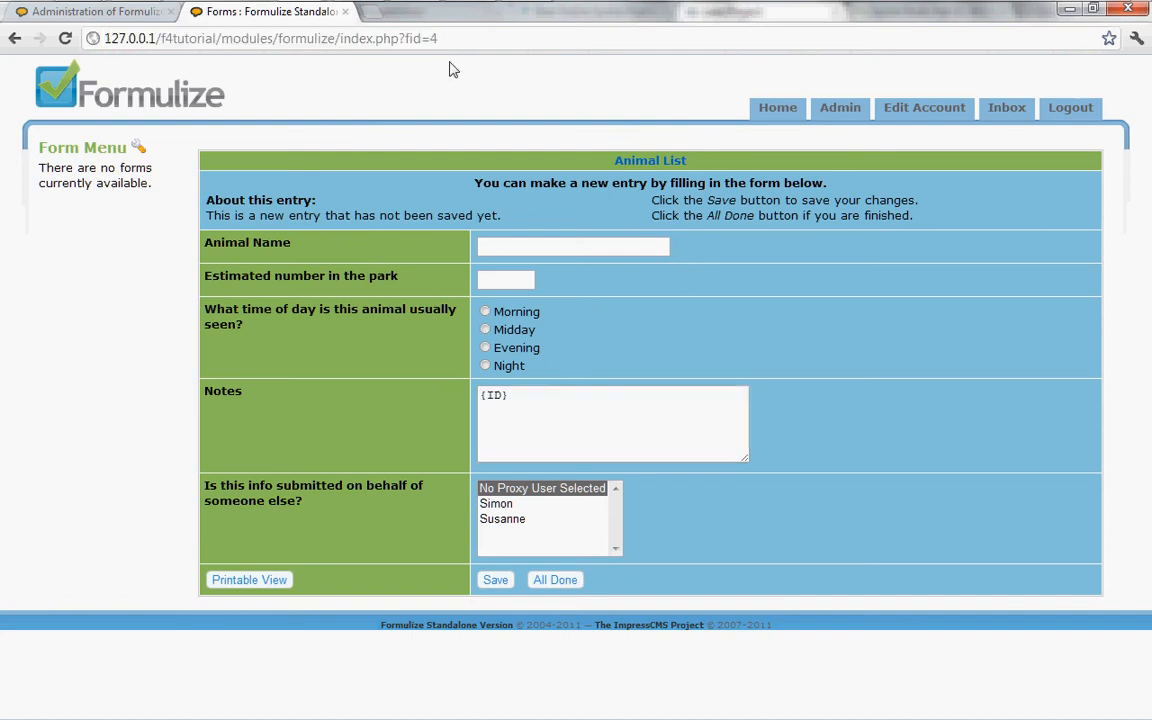
{"action": "left_click", "coordinate": [473, 40]}
{"action": "left_click", "coordinate": [726, 324]}
{"action": "key", "text": "F5"}
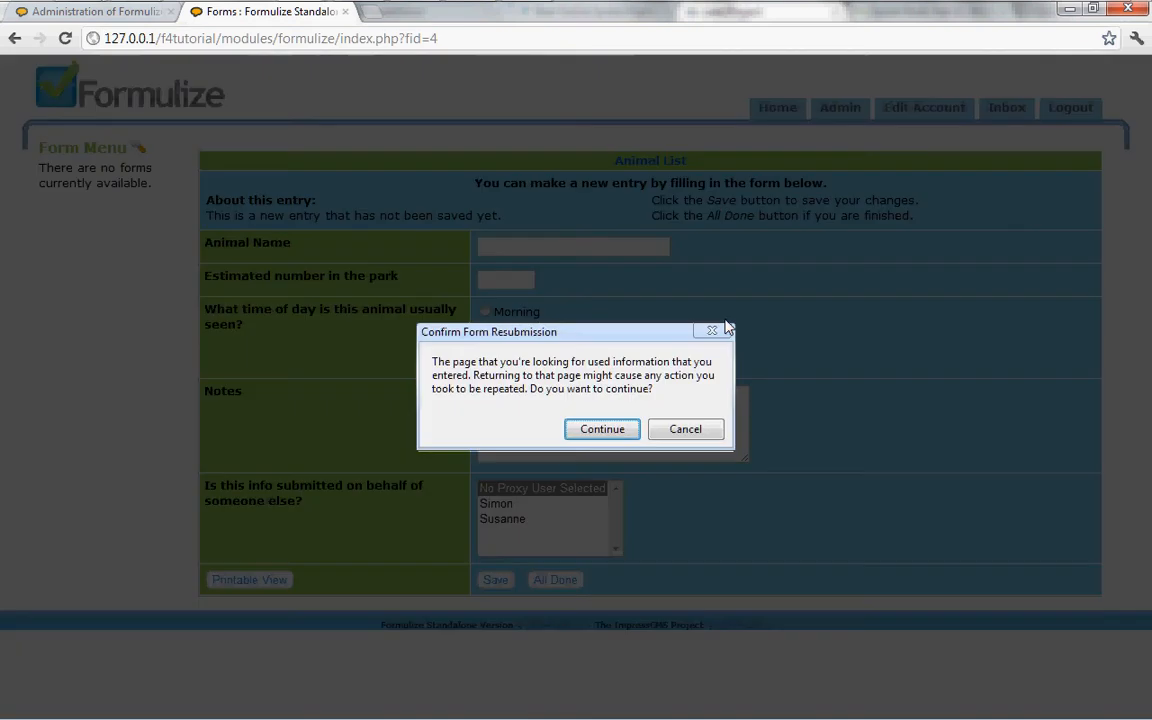
{"action": "key", "text": "Return"}
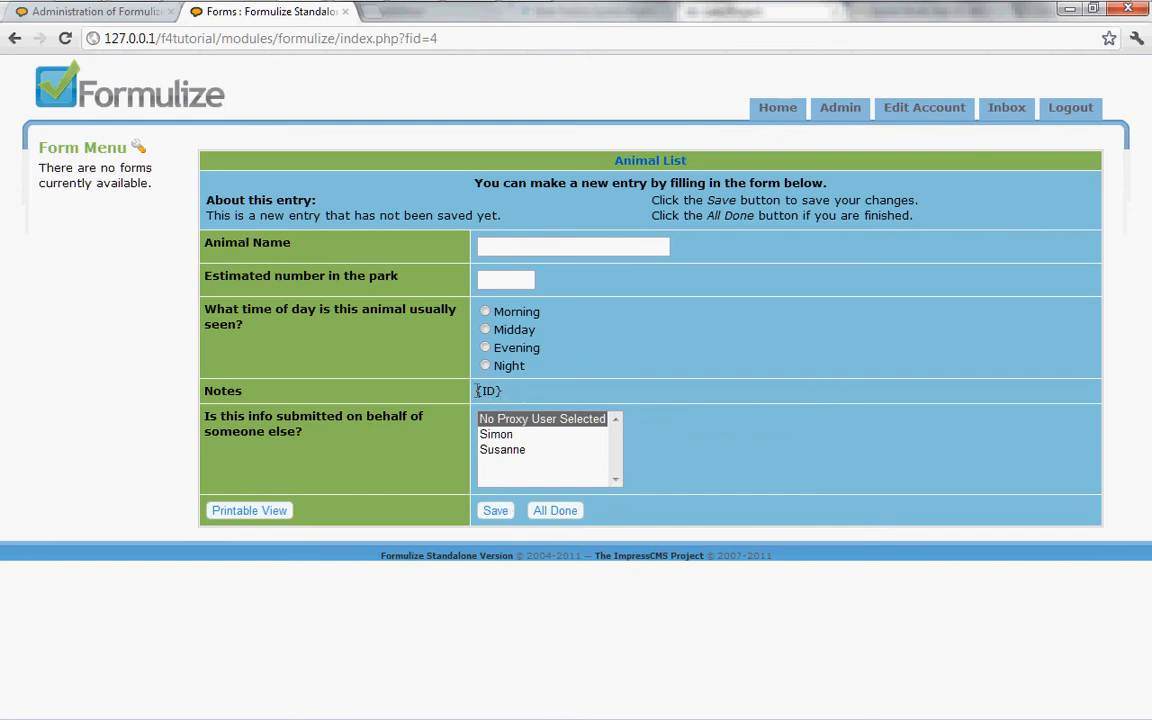
Set the Notes element to Disable for no groups and clear its default value.
{"action": "left_click", "coordinate": [148, 20]}
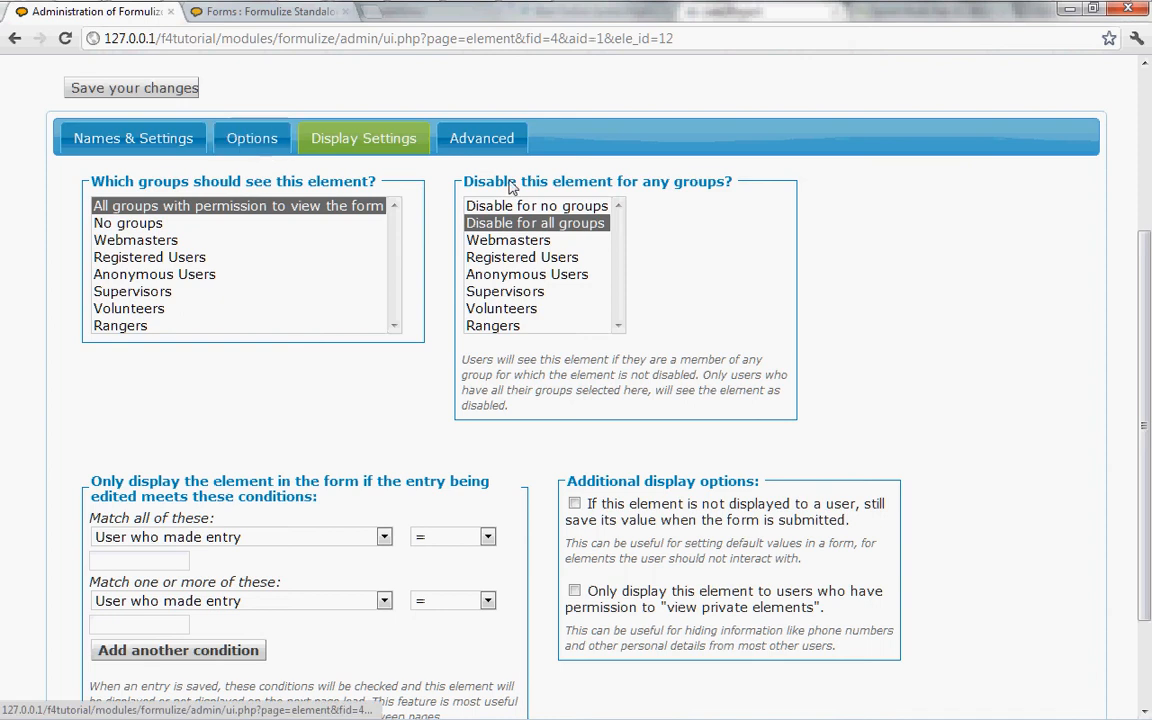
{"action": "left_click", "coordinate": [529, 209]}
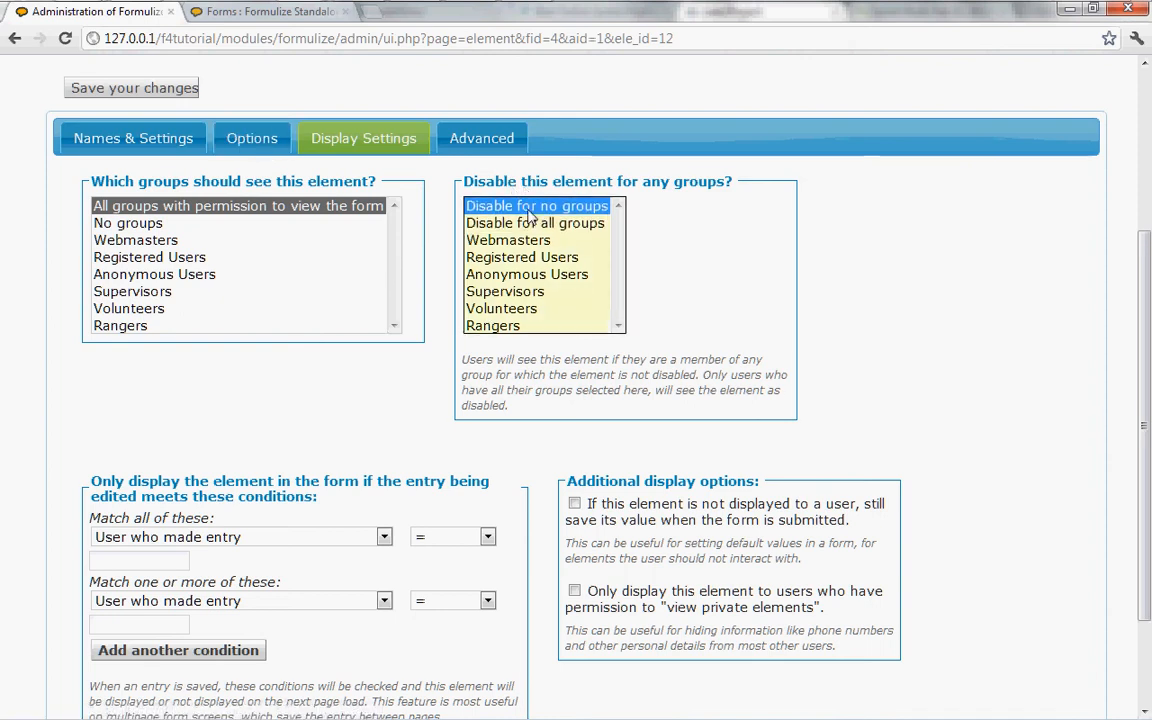
{"action": "left_click", "coordinate": [230, 138]}
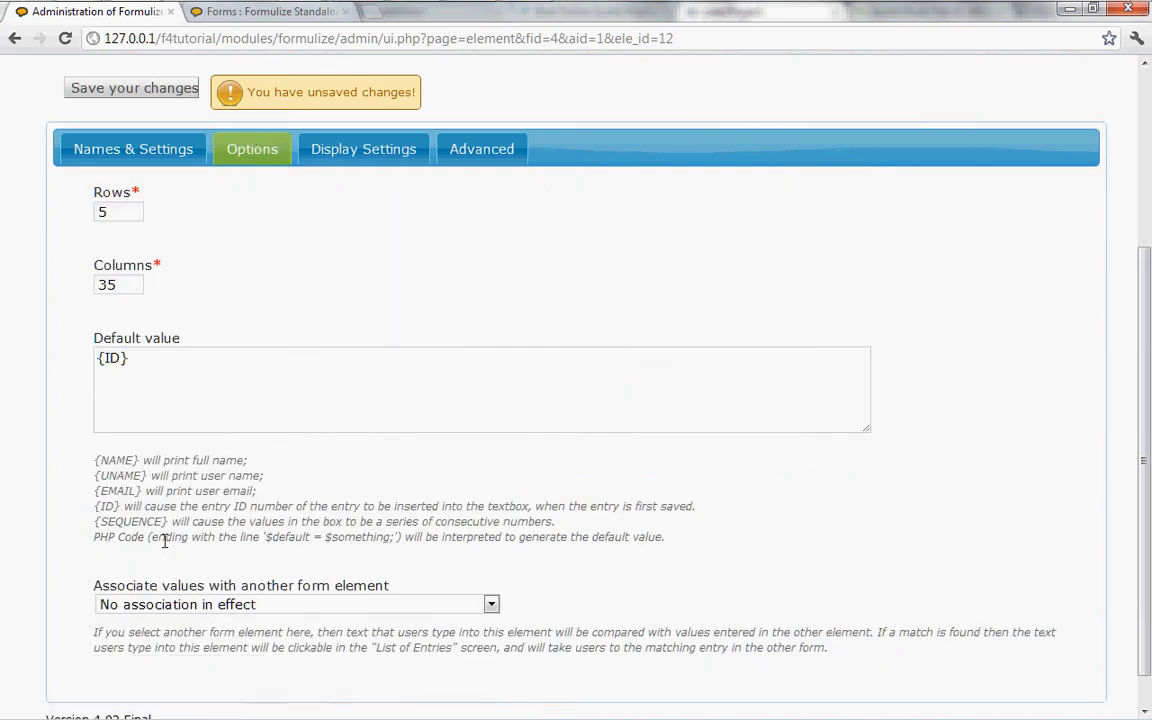
{"action": "left_click", "coordinate": [127, 358]}
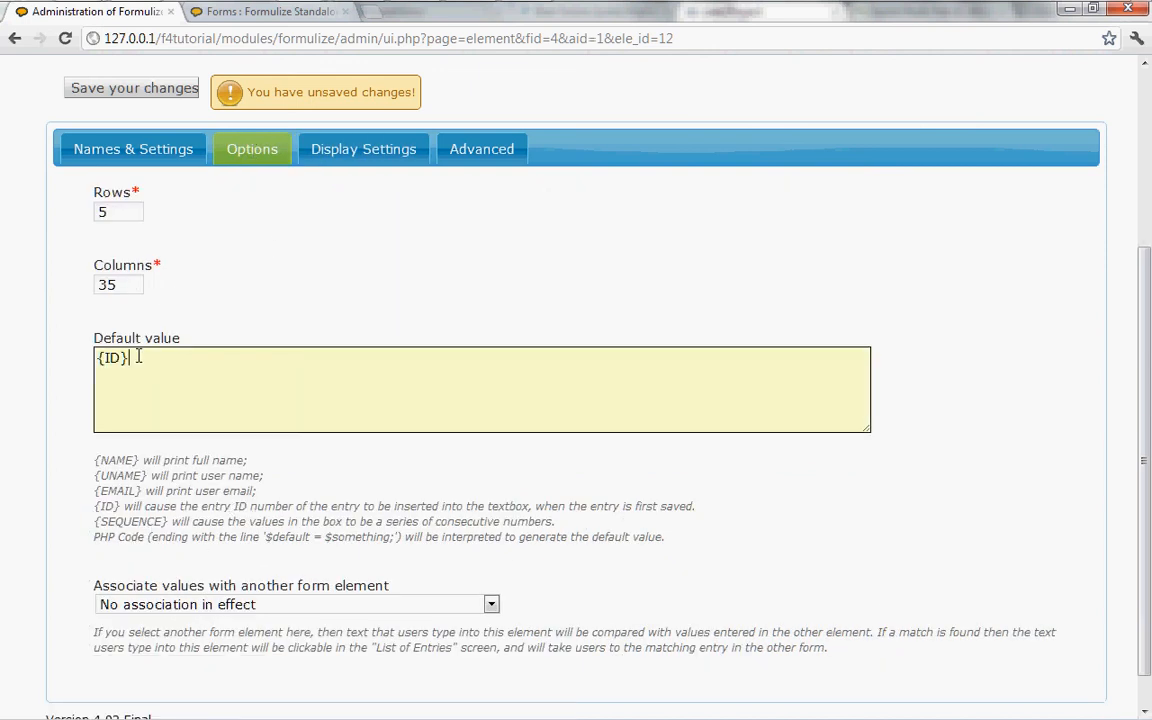
{"action": "left_click_drag", "start_coordinate": [127, 358], "coordinate": [29, 361]}
{"action": "key", "text": "BackSpace"}
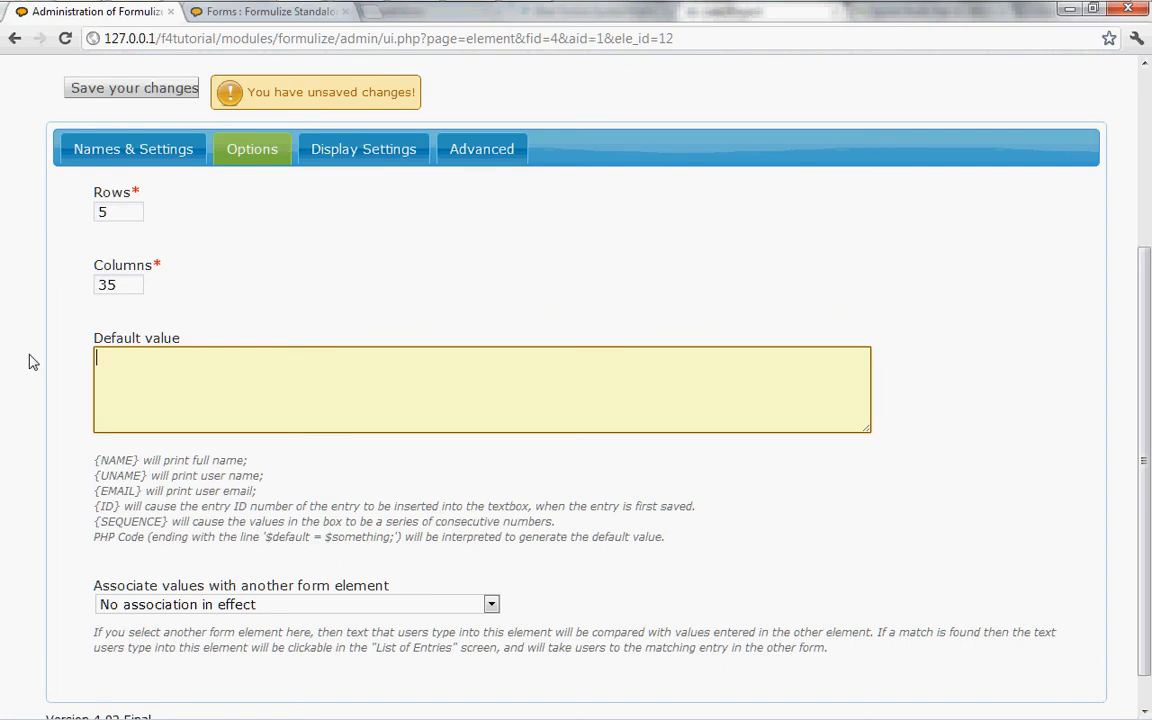
Enter the PHP line $default = 'Some default value'; as the Notes element's default value and save the changes.
{"action": "type", "text": "$default = 'h"}
{"action": "key", "text": "BackSpace"}
{"action": "type", "text": "Some"}
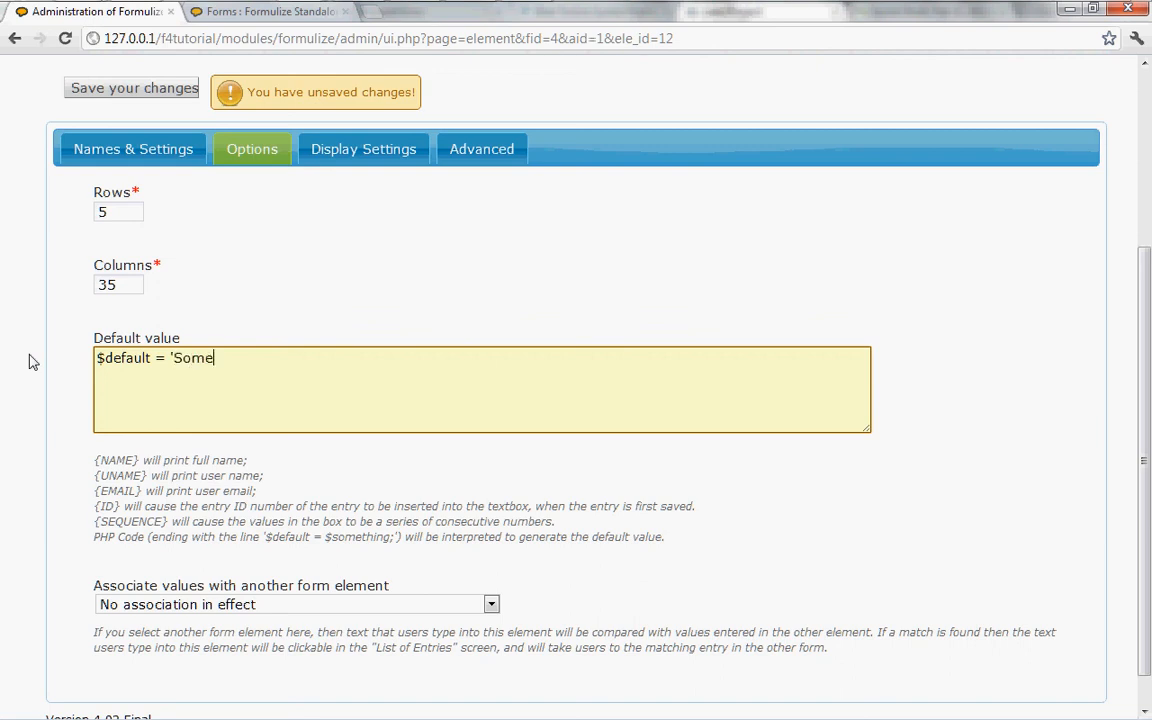
{"action": "type", "text": " default value';"}
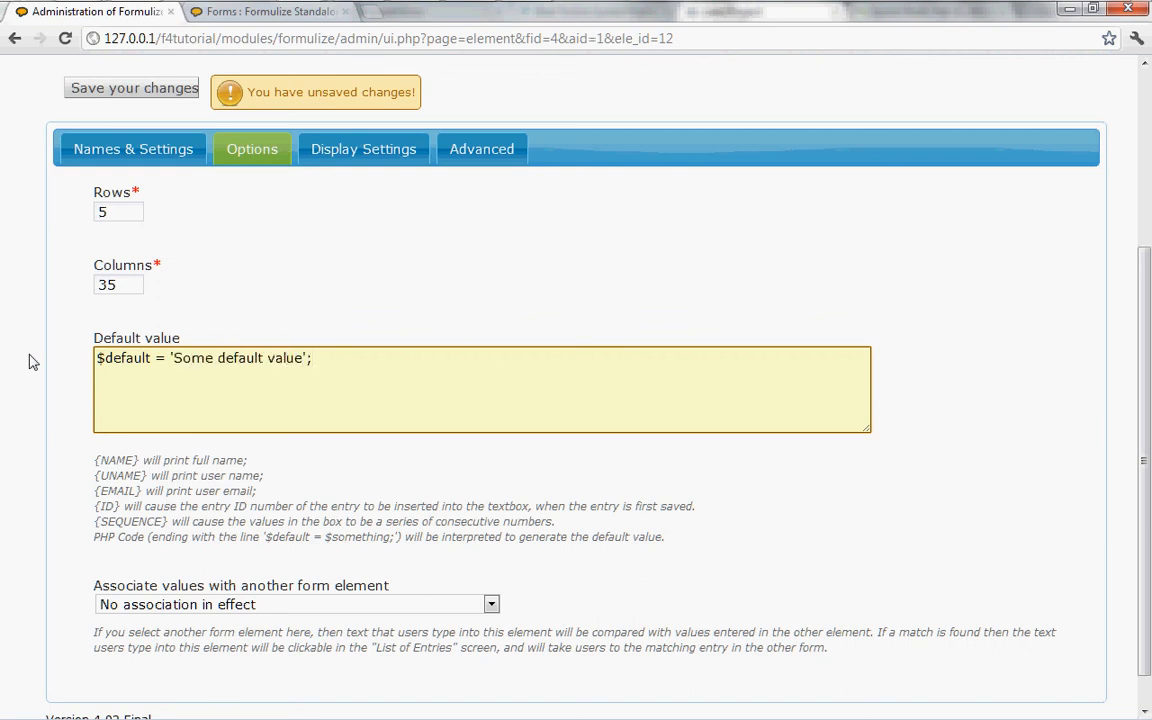
{"action": "left_click", "coordinate": [112, 92]}
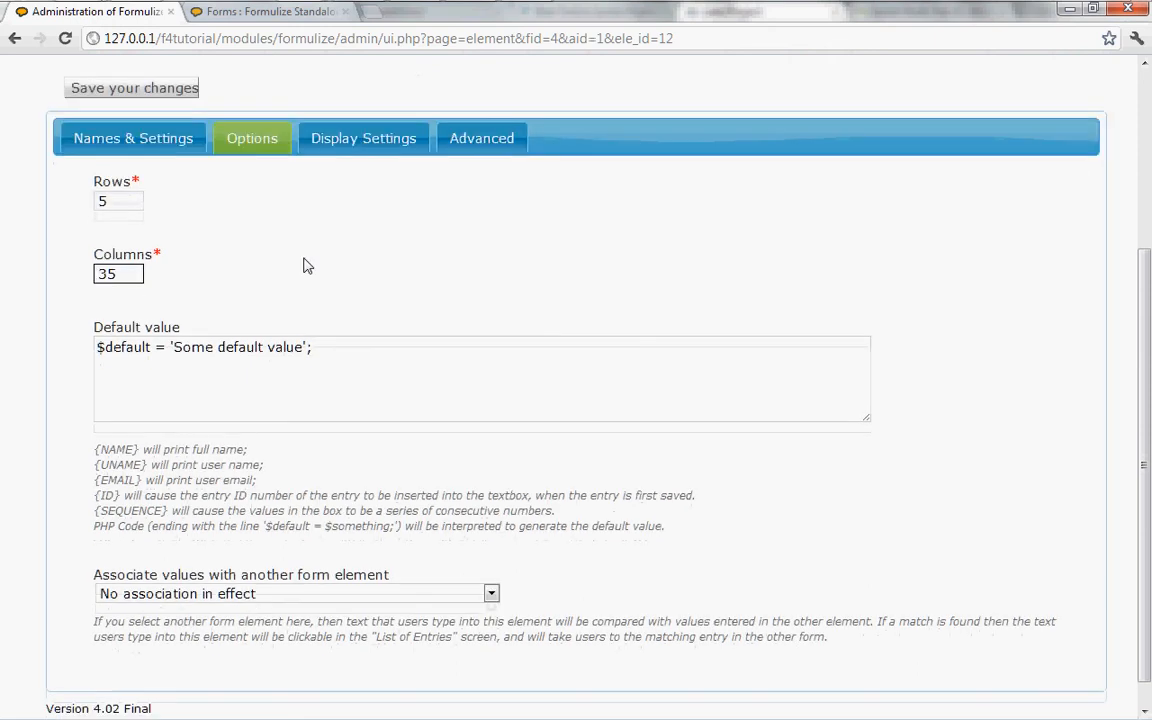
Reload the new Animal List entry form to check that Notes is prefilled by the PHP default.
{"action": "left_click", "coordinate": [262, 14]}
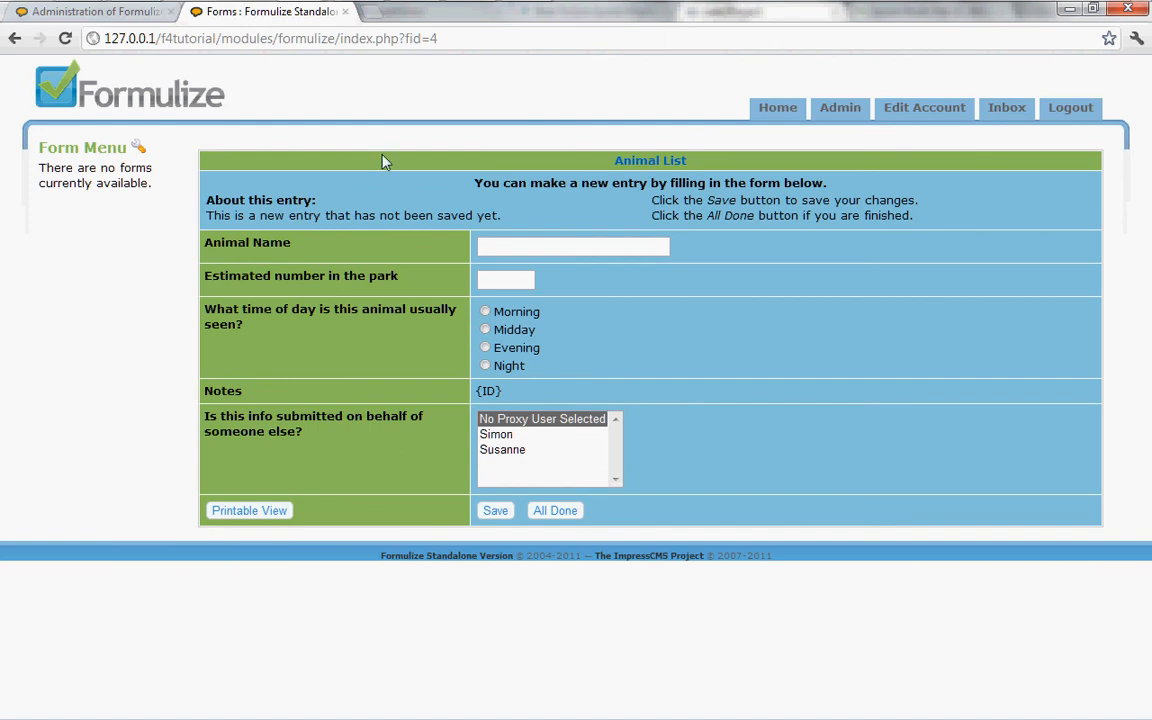
{"action": "key", "text": "F5"}
{"action": "key", "text": "Return"}
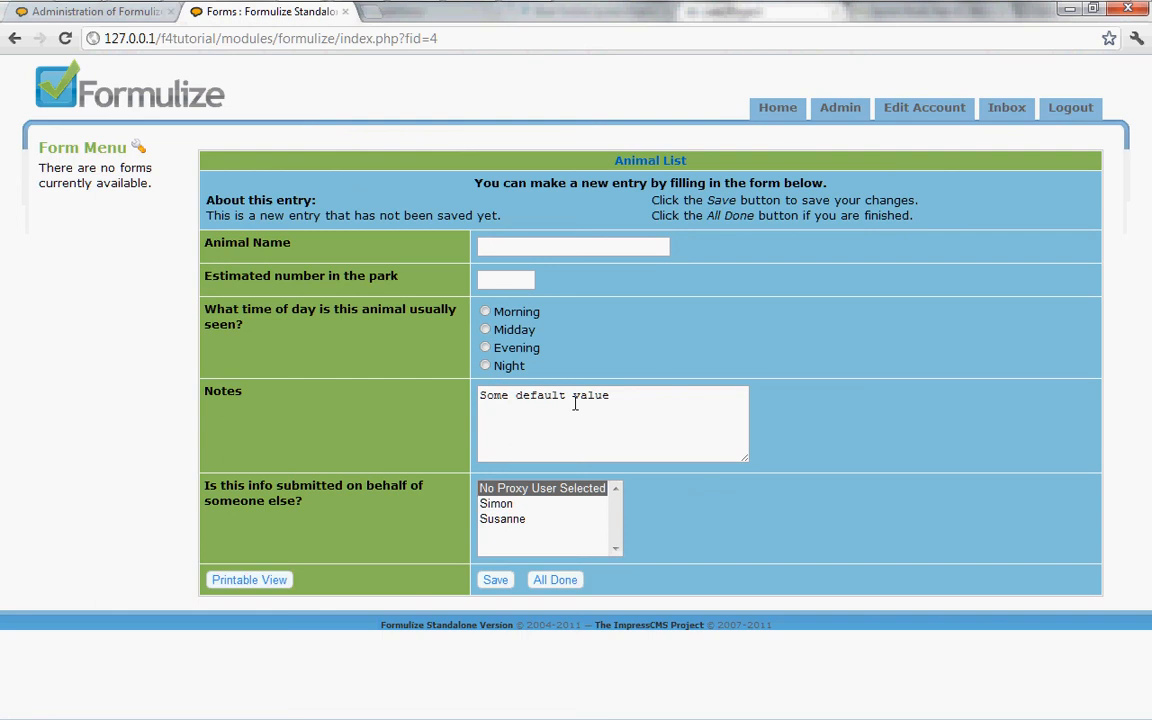
Add the line $year = date("Y"); above the $default line in the Notes element's default value.
{"action": "left_click", "coordinate": [113, 20]}
{"action": "left_click", "coordinate": [345, 347]}
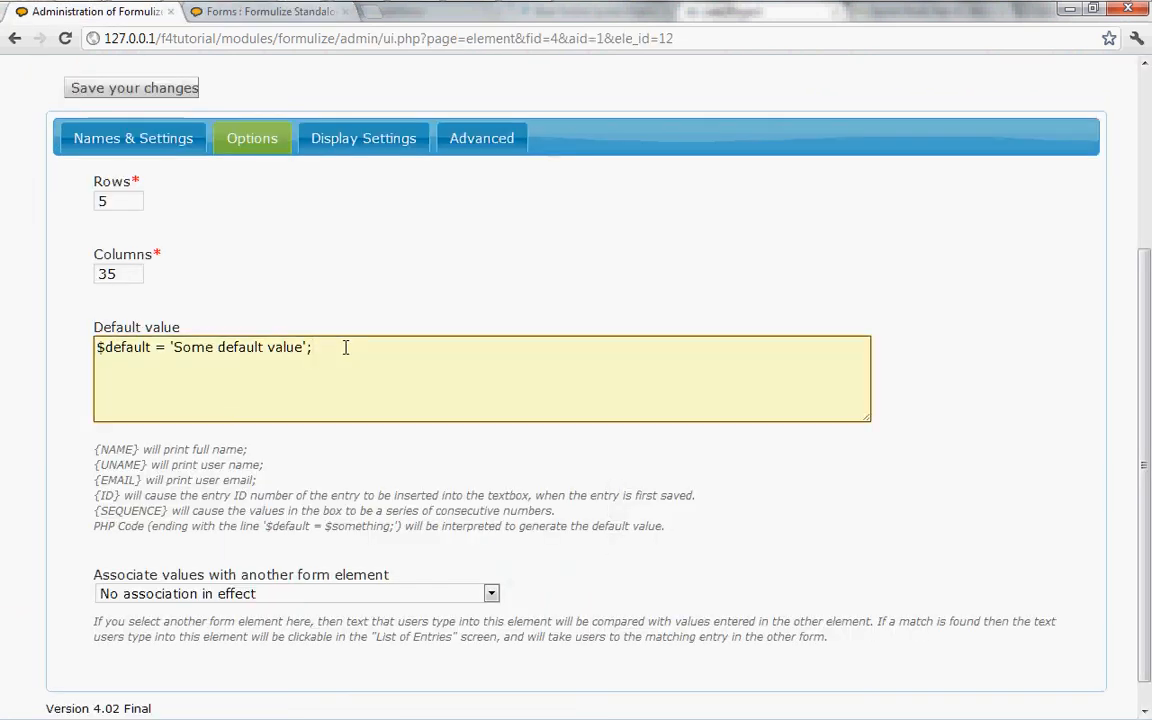
{"action": "key", "text": "Home"}
{"action": "key", "text": "Return"}
{"action": "key", "text": "Up"}
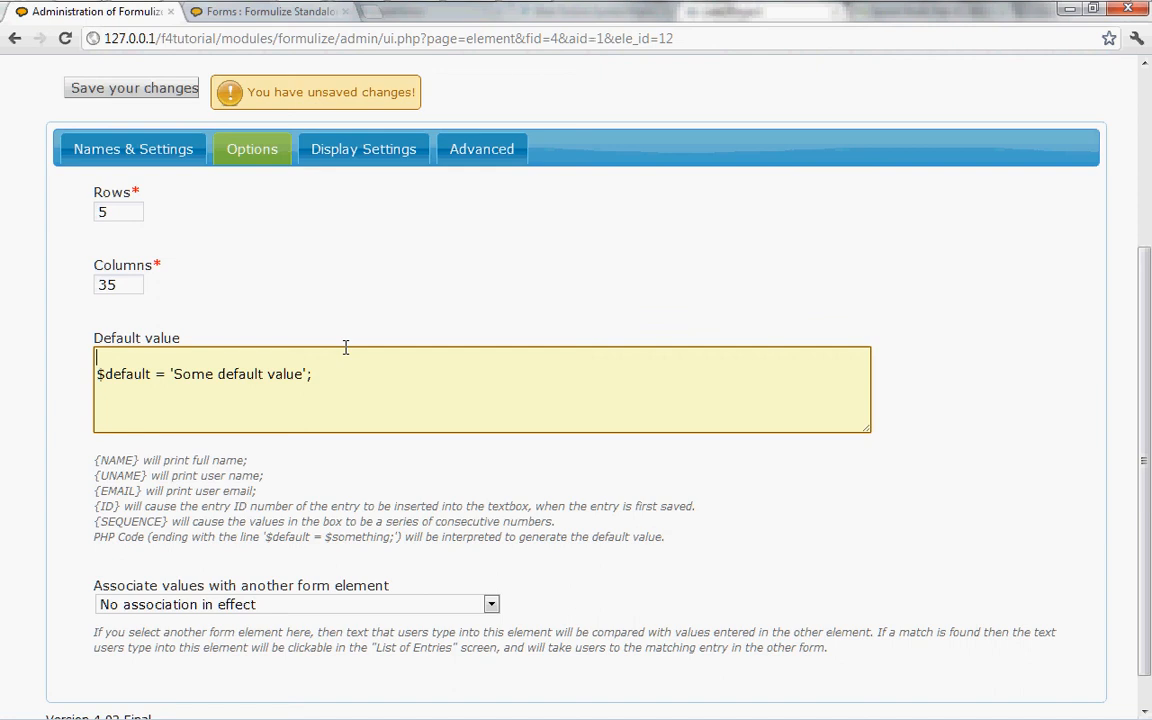
{"action": "type", "text": "$yes"}
{"action": "key", "text": "BackSpace"}
{"action": "type", "text": "ar = date(\"Y"}
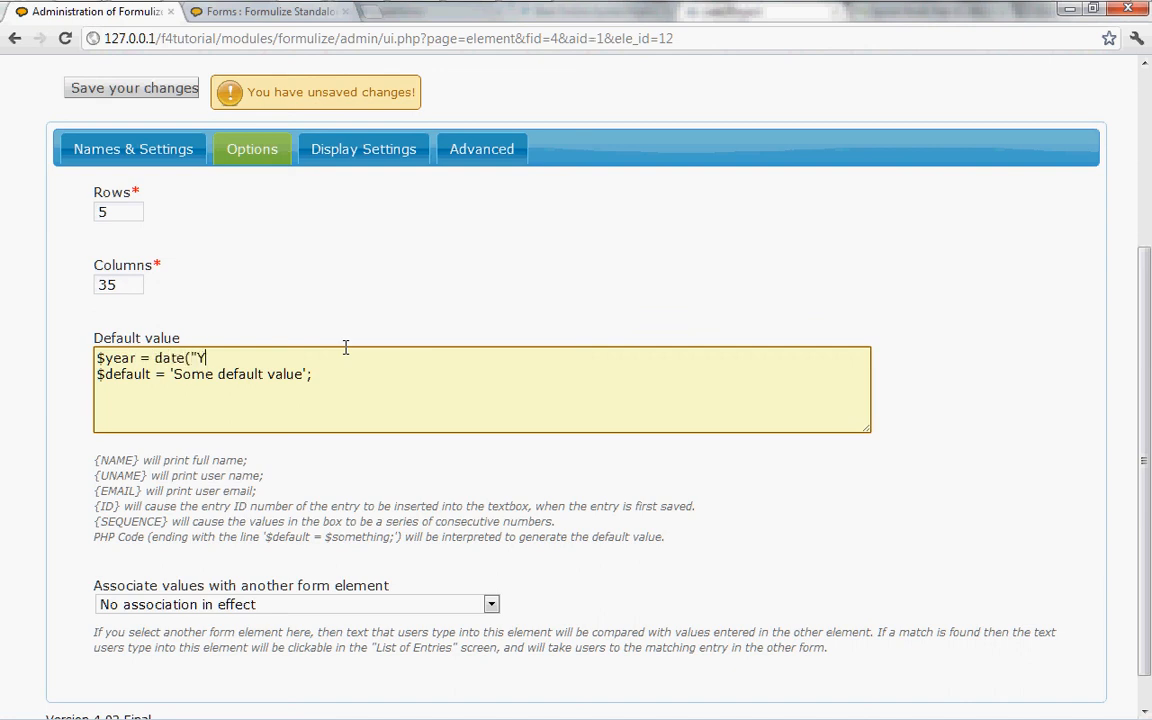
{"action": "type", "text": "\");"}
Change the $default assignment in the Notes element's default value to $year; and save the changes.
{"action": "key", "text": "Down"}
{"action": "key", "text": "Left"}
{"action": "key", "text": "Left"}
{"action": "key", "text": "Left"}
{"action": "key", "text": "Left"}
{"action": "key", "text": "Left"}
{"action": "key", "text": "Left"}
{"action": "key", "text": "Left"}
{"action": "key", "text": "shift+End"}
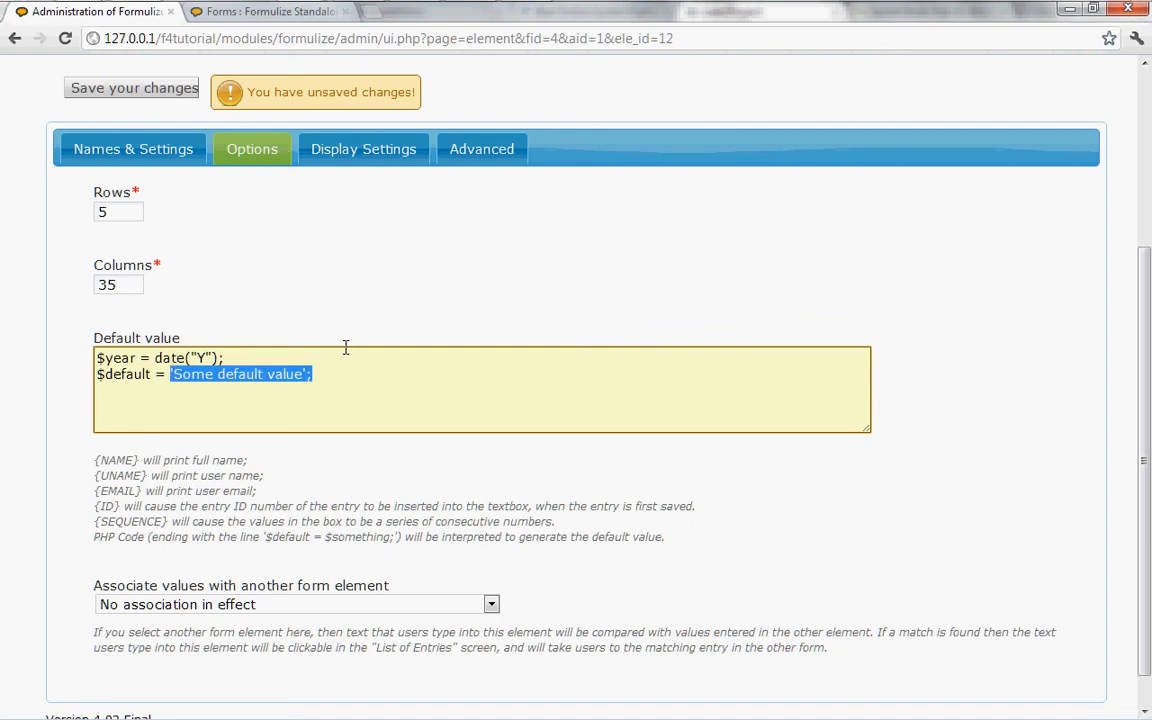
{"action": "type", "text": "$year;"}
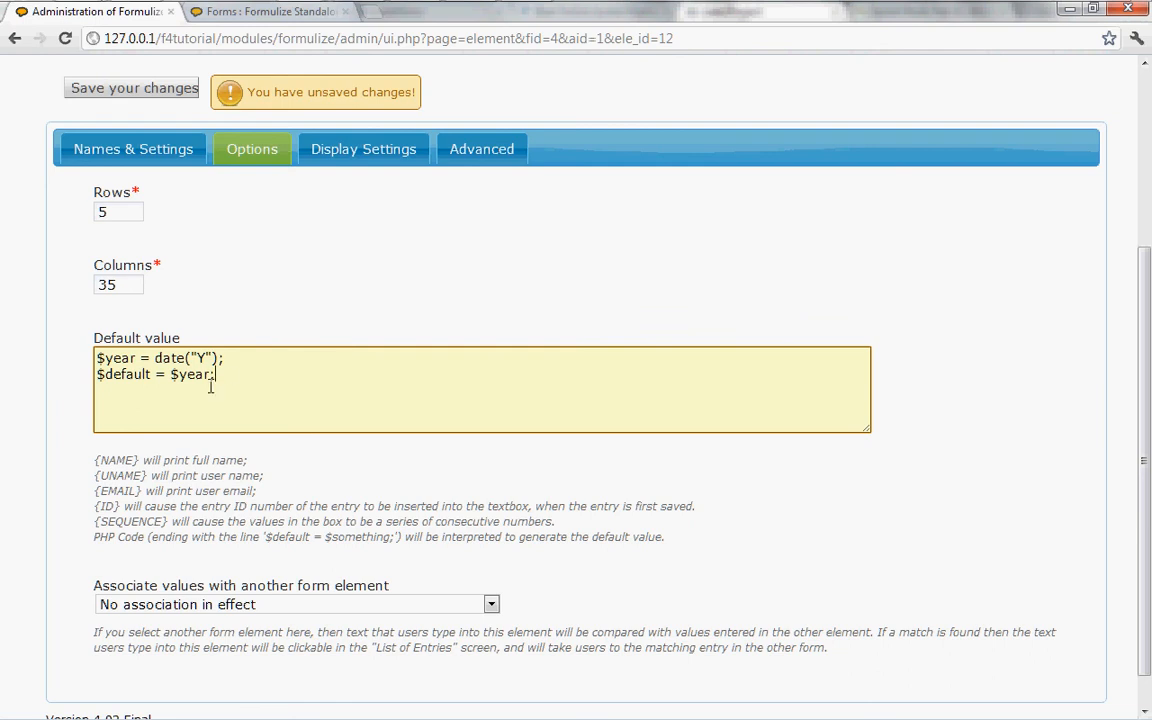
{"action": "left_click", "coordinate": [122, 96]}
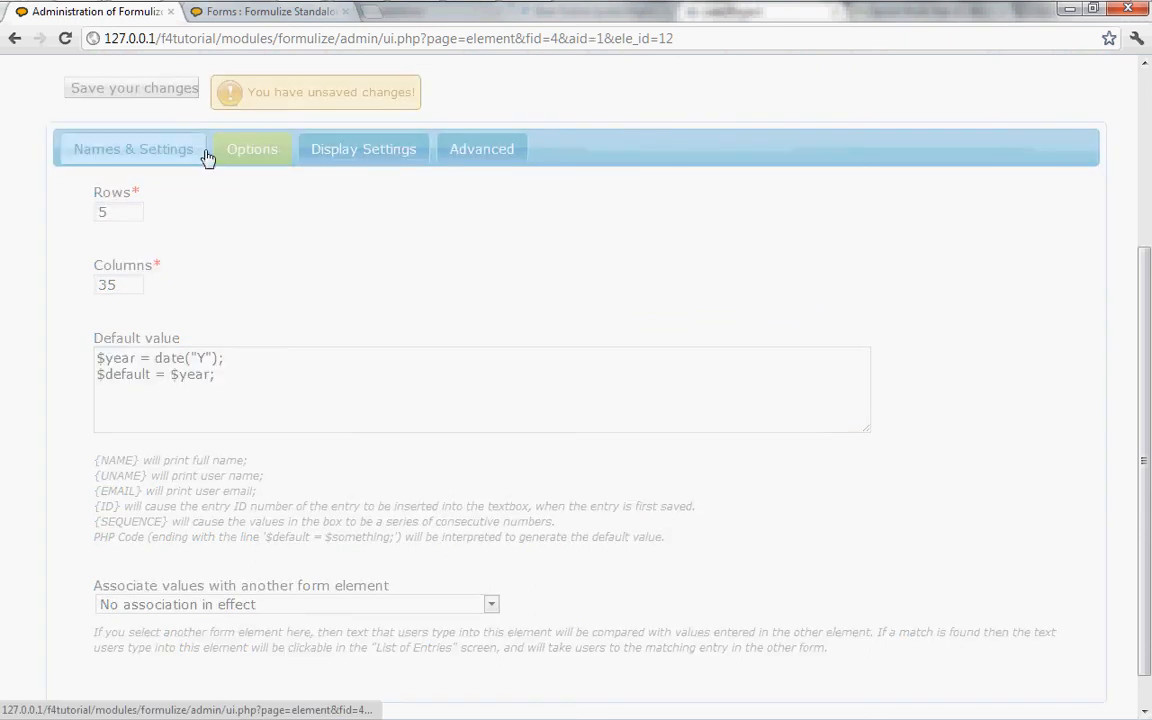
Reload the new Animal List entry form to check the Notes box's date-based default.
{"action": "left_click", "coordinate": [259, 16]}
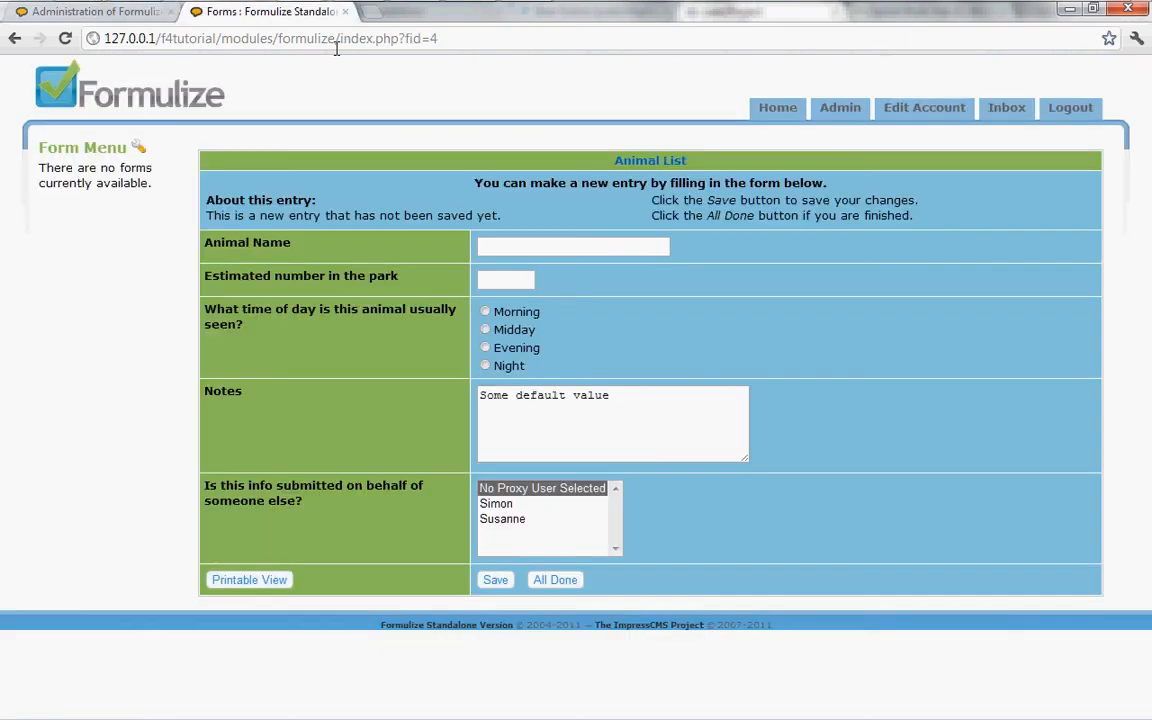
{"action": "key", "text": "F5"}
{"action": "key", "text": "Return"}
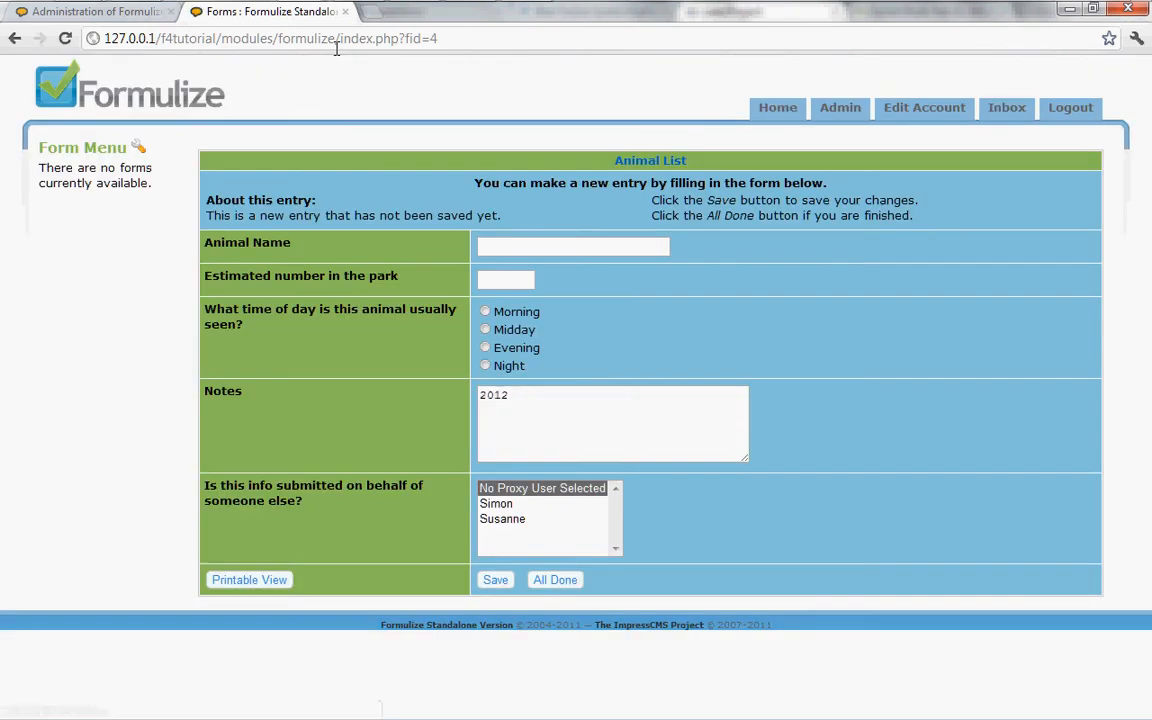
Delete the PHP code from the Notes element's default value.
{"action": "left_click", "coordinate": [122, 16]}
{"action": "left_click", "coordinate": [240, 352]}
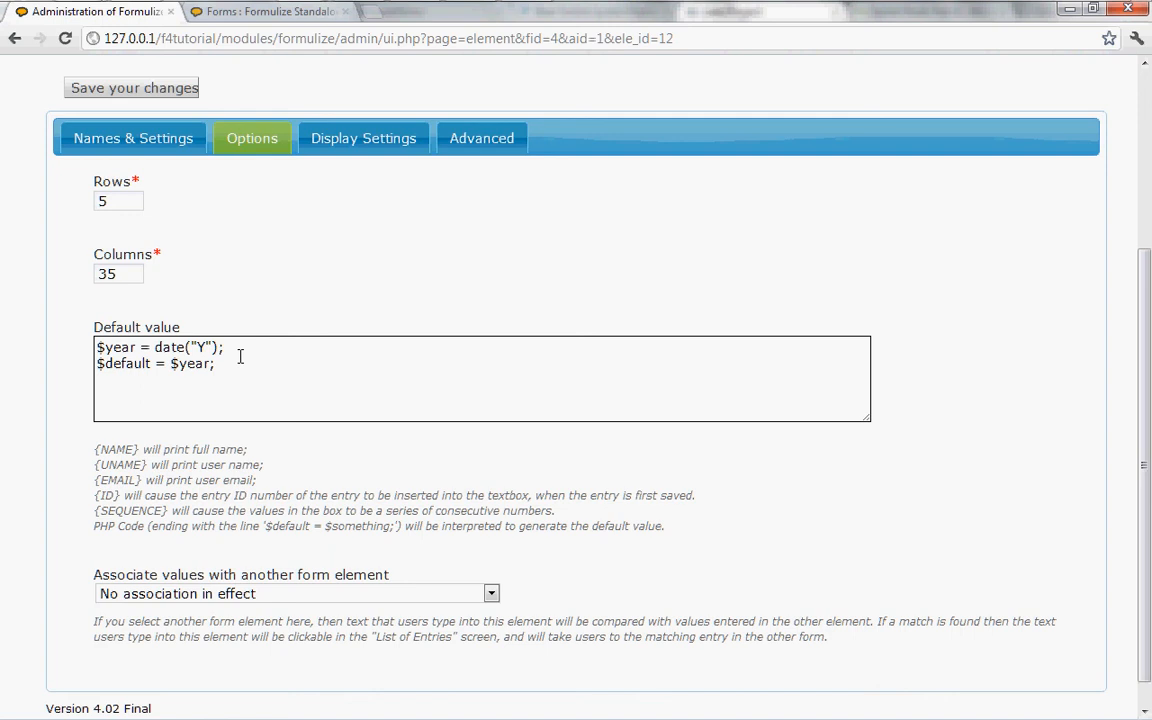
{"action": "left_click_drag", "start_coordinate": [226, 362], "coordinate": [72, 355]}
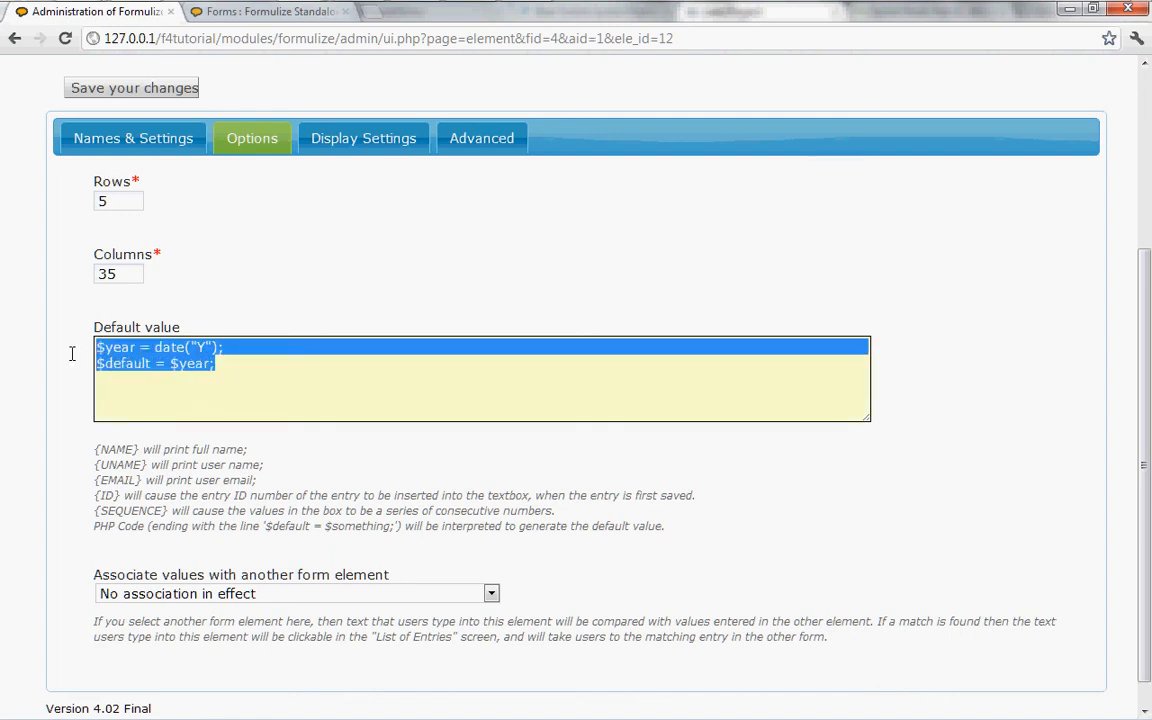
{"action": "key", "text": "Delete"}
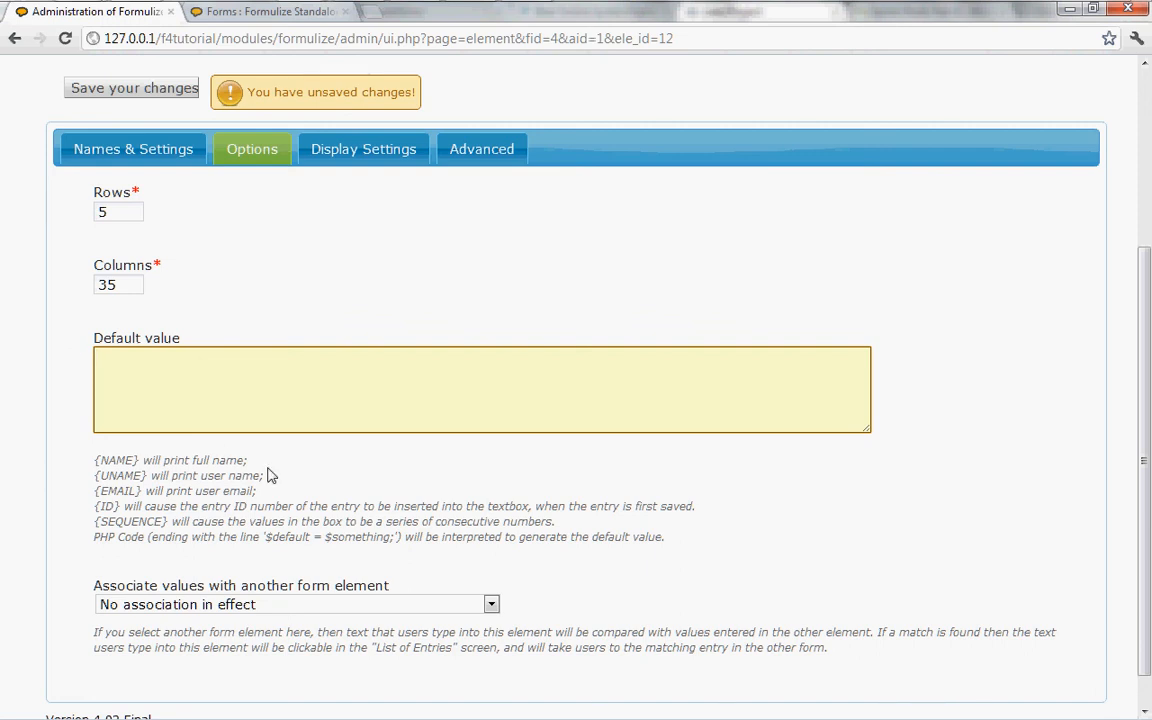
Associate the Notes element's values with Wildlife Activity Form: Time of day and save the changes.
{"action": "scroll", "coordinate": [486, 517], "scroll_direction": "up", "scroll_amount": 1}
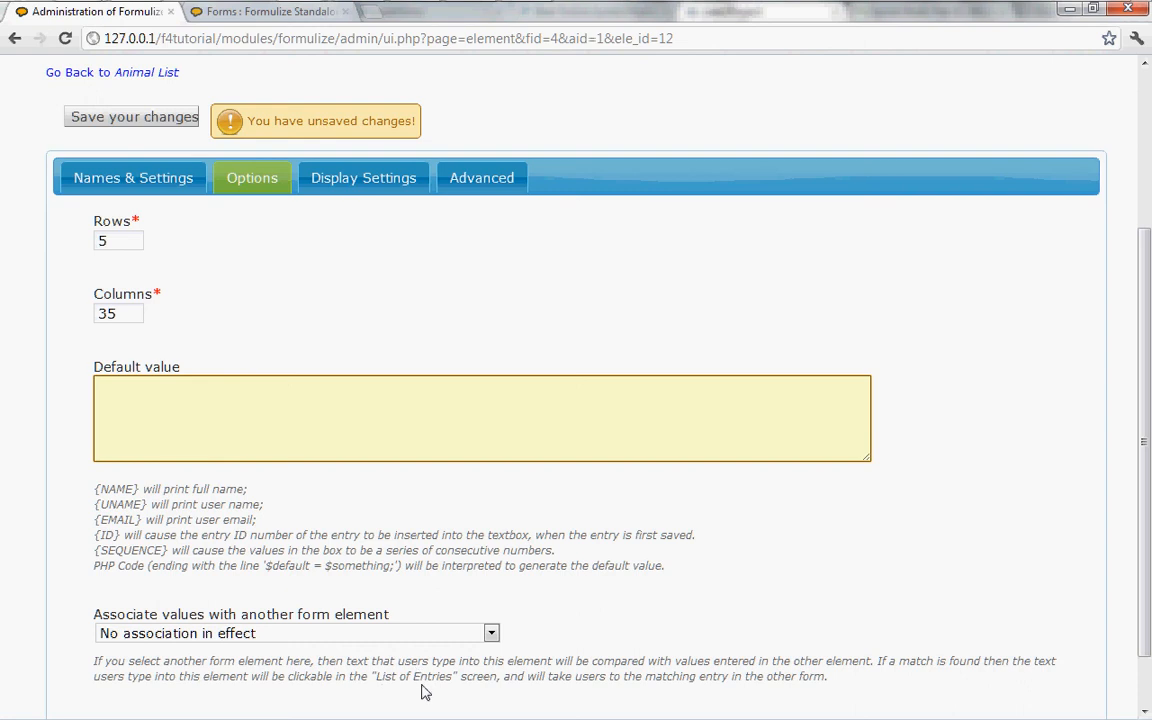
{"action": "left_click", "coordinate": [188, 641]}
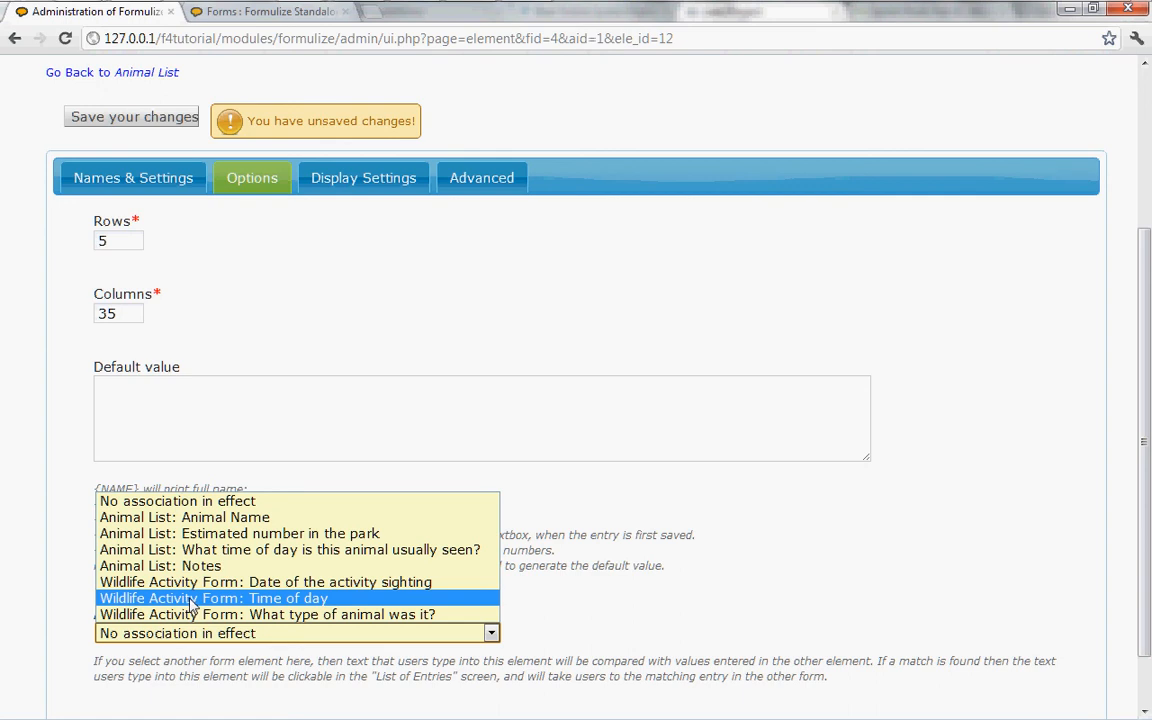
{"action": "left_click", "coordinate": [192, 598]}
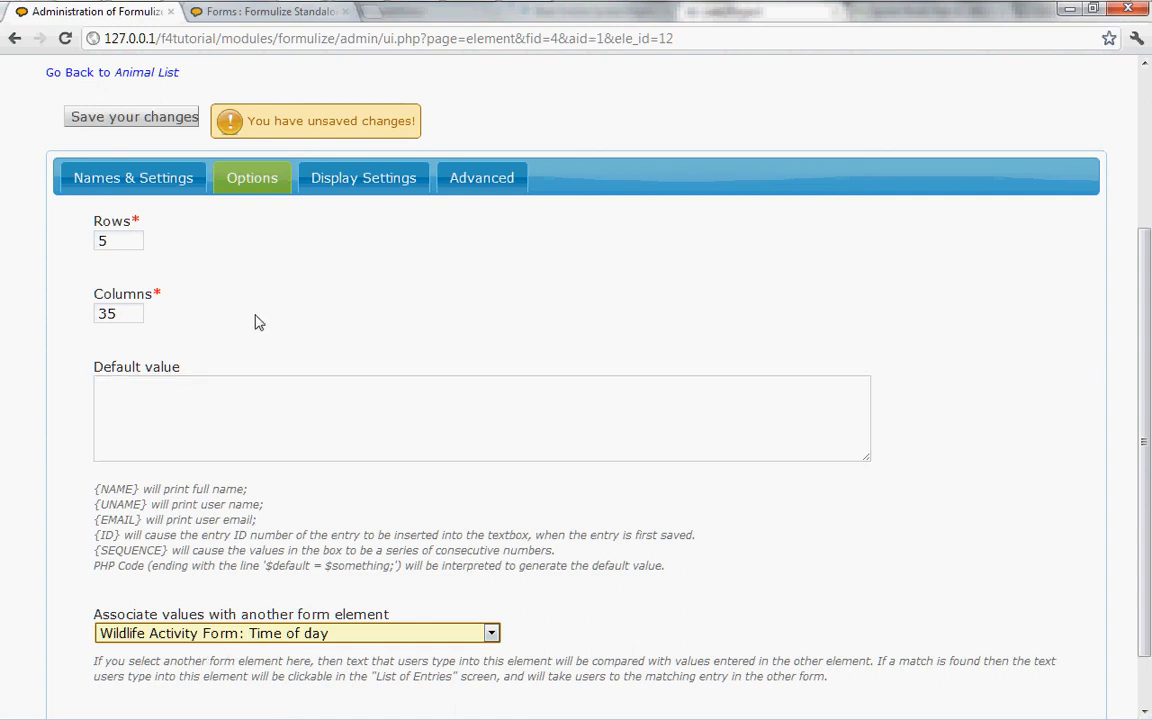
{"action": "left_click", "coordinate": [125, 119]}
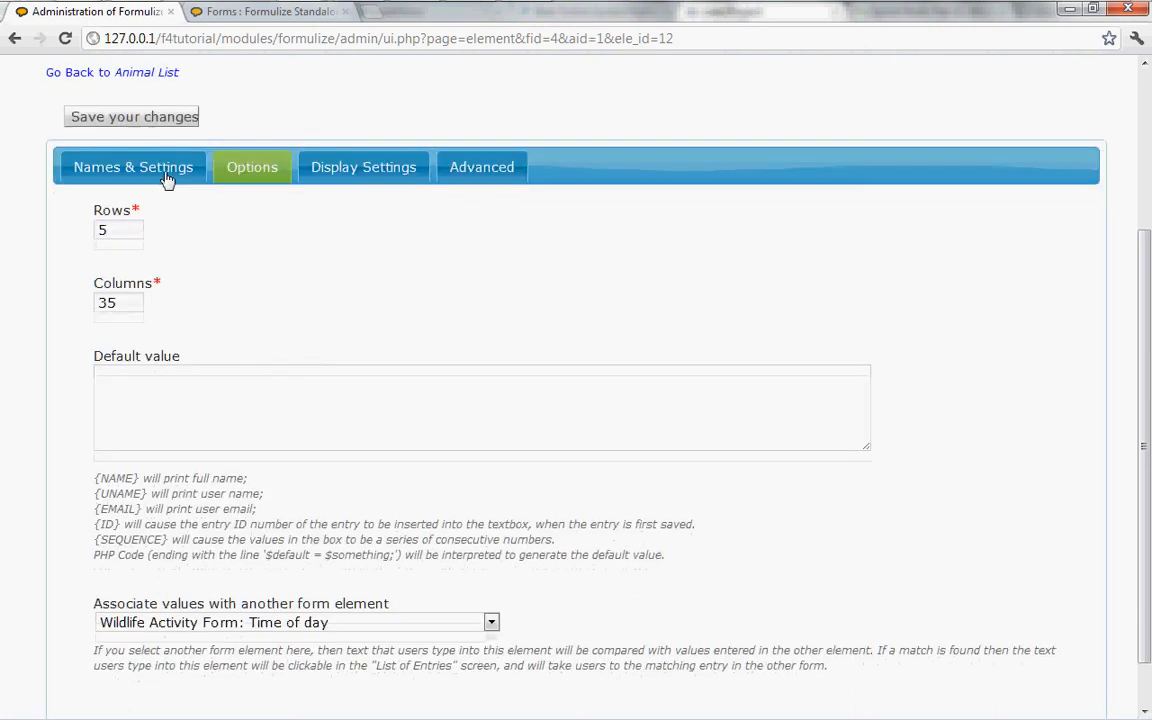
Leave the new entry form, enter Night as the Notes of the existing Wild Pig entry, save it and return to the entries list.
{"action": "left_click", "coordinate": [236, 14]}
{"action": "left_click", "coordinate": [556, 581]}
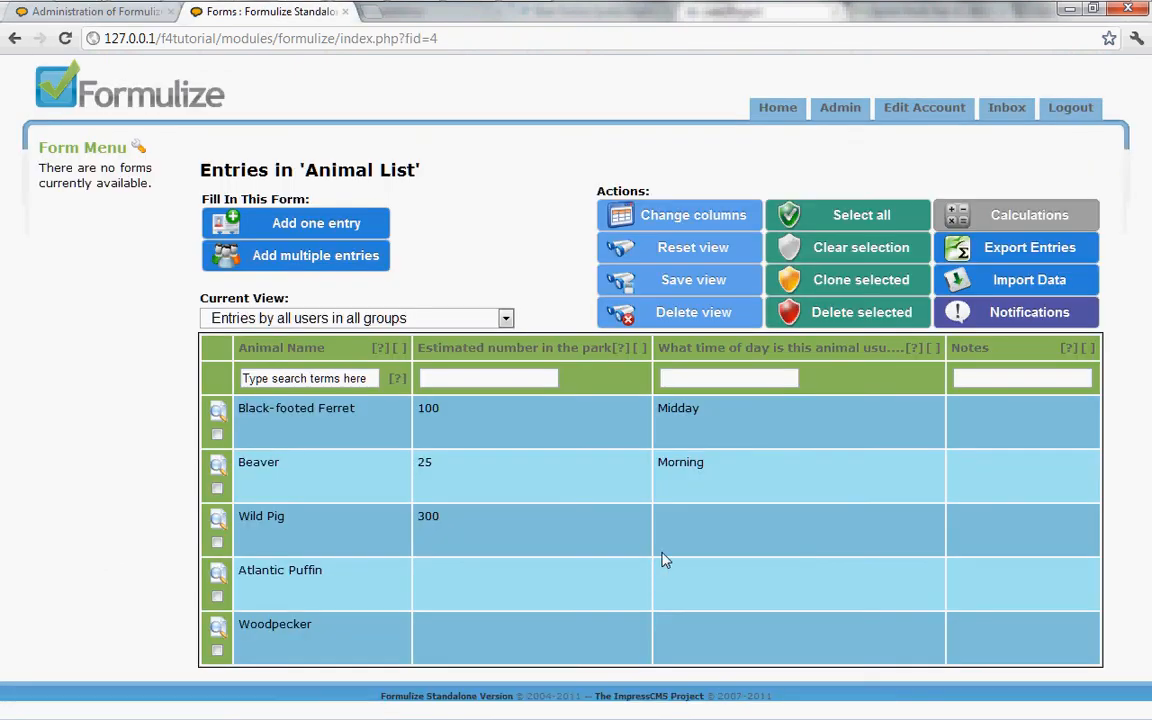
{"action": "left_click", "coordinate": [219, 521]}
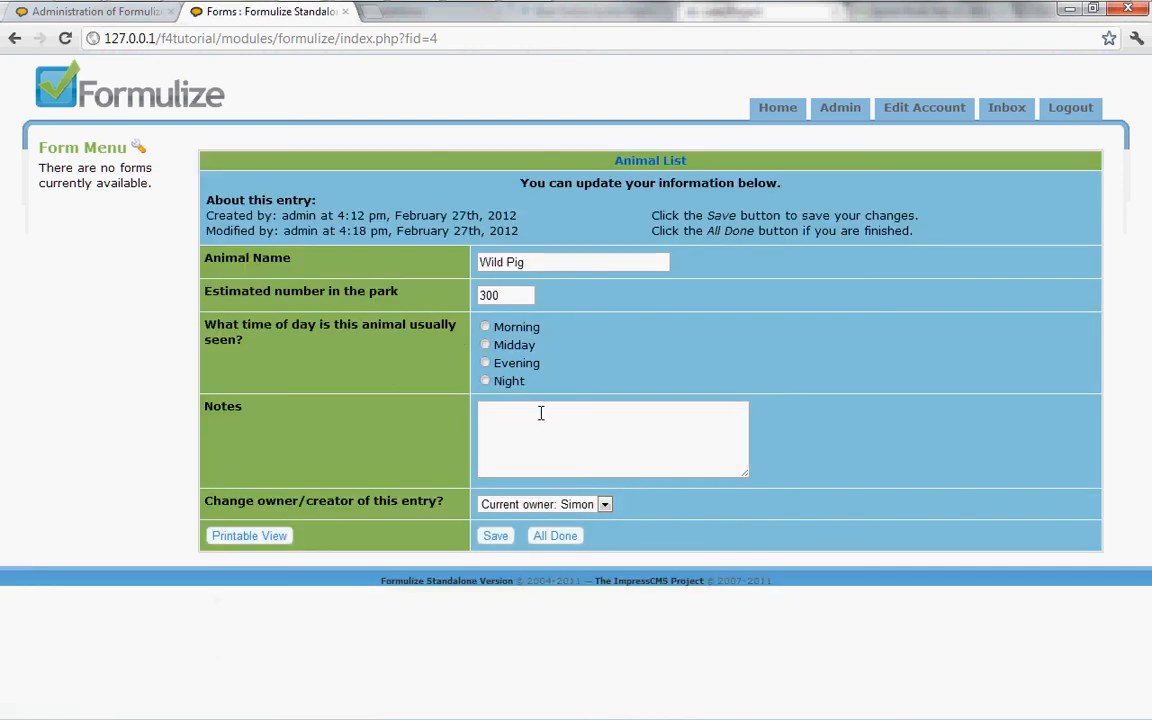
{"action": "left_click", "coordinate": [540, 412]}
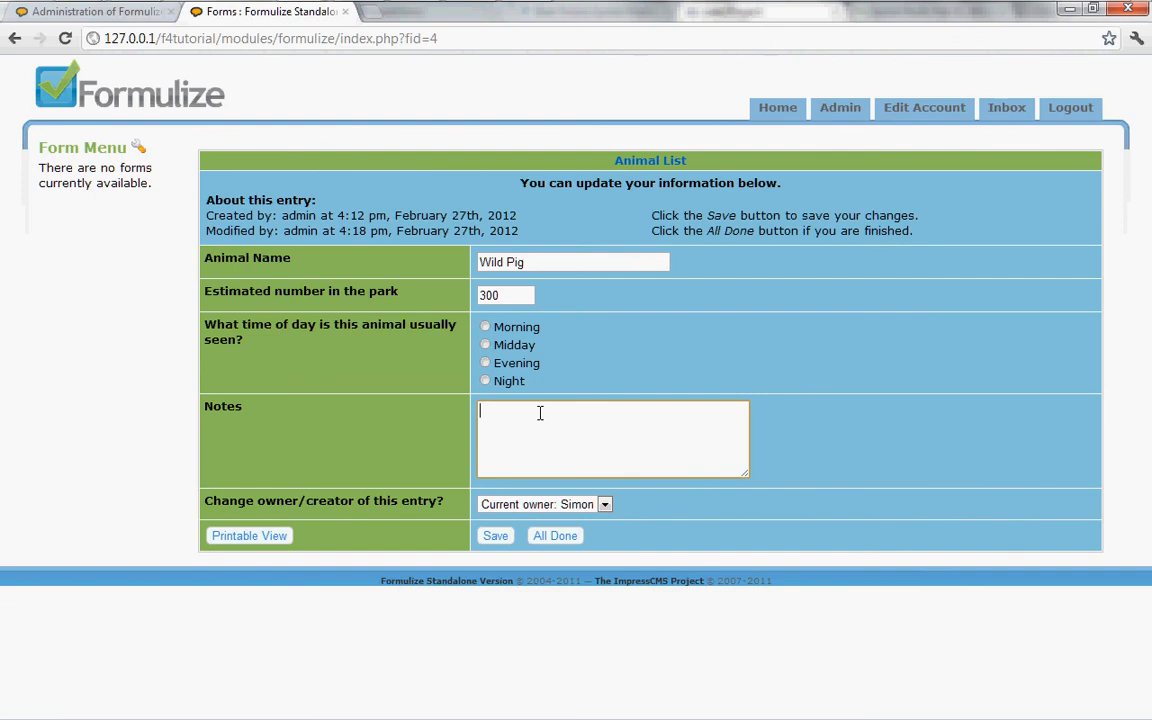
{"action": "type", "text": "Night"}
{"action": "left_click", "coordinate": [494, 537]}
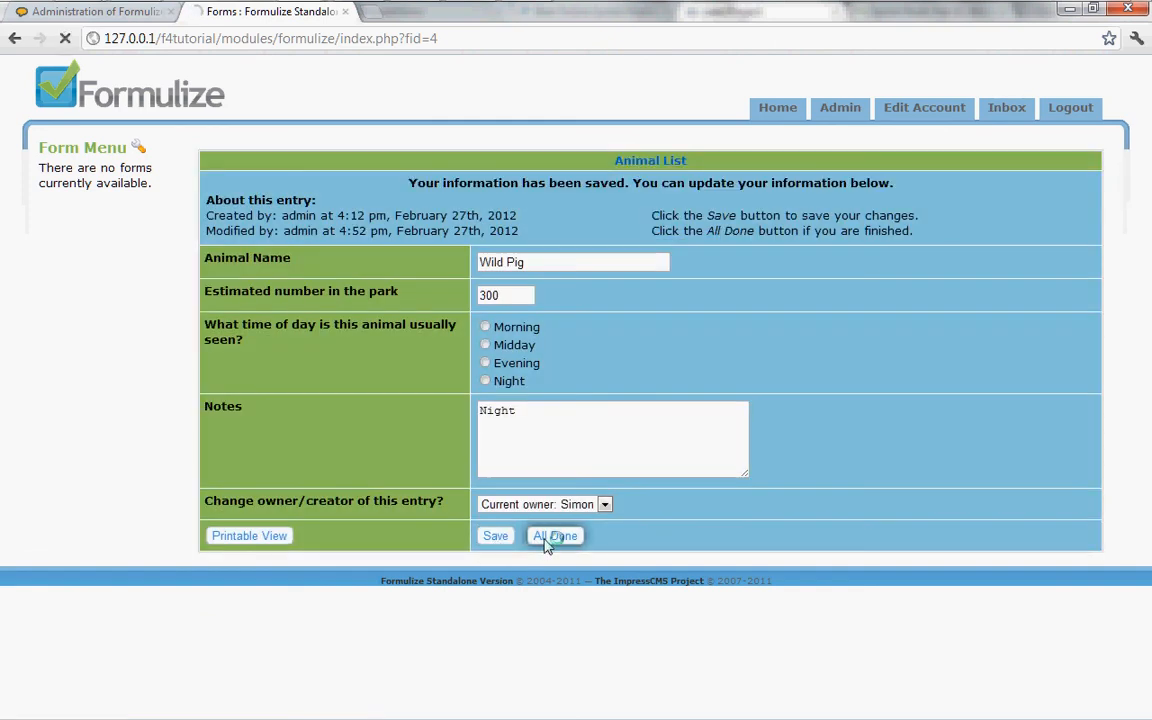
{"action": "left_click", "coordinate": [548, 540]}
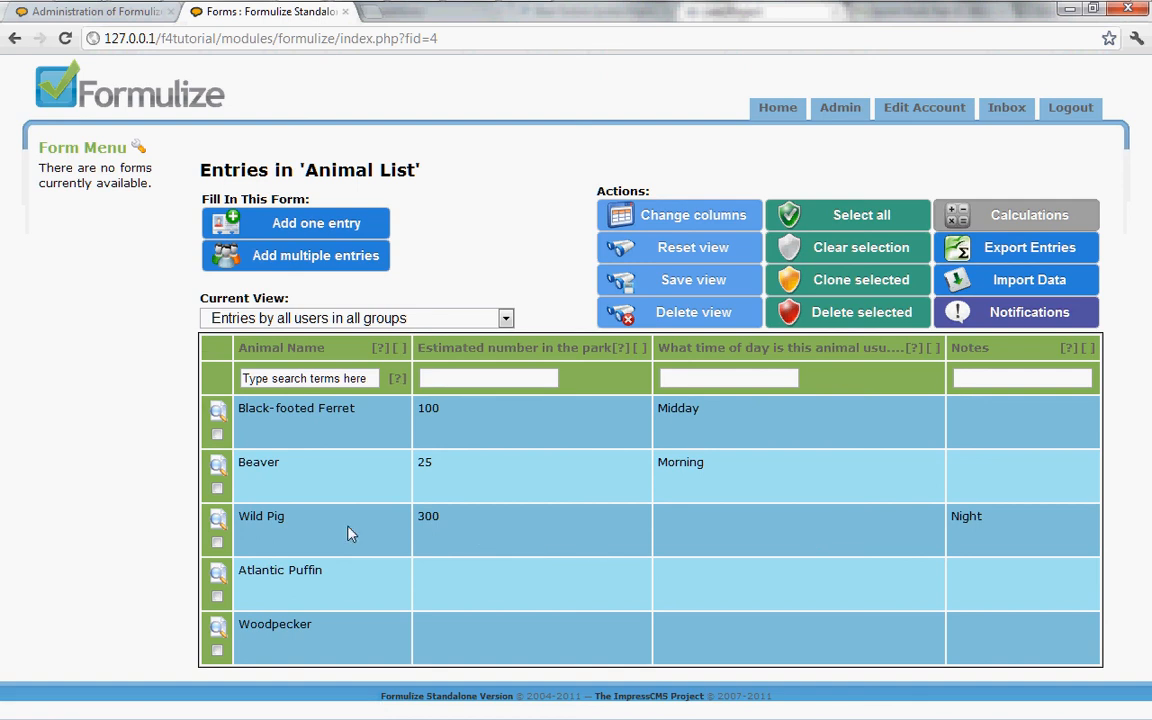
Replace the Wild Pig entry's Notes text with Morning, save the entry and return to the entries list.
{"action": "left_click", "coordinate": [503, 540]}
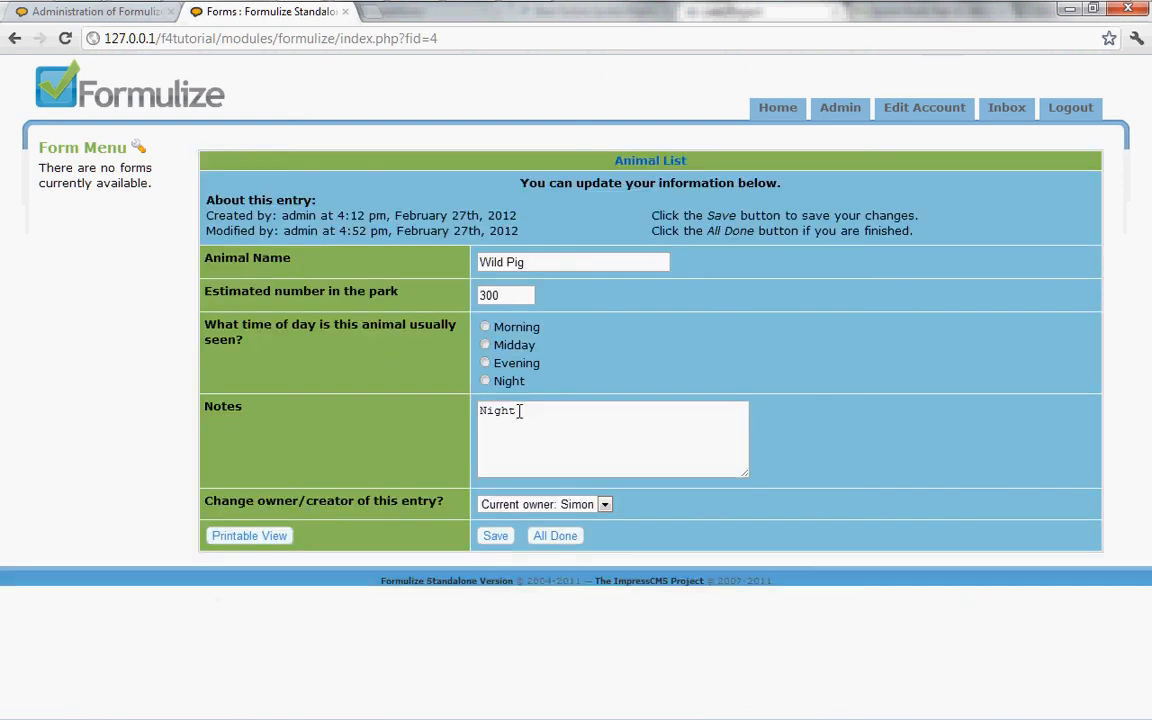
{"action": "left_click_drag", "start_coordinate": [522, 410], "coordinate": [385, 432]}
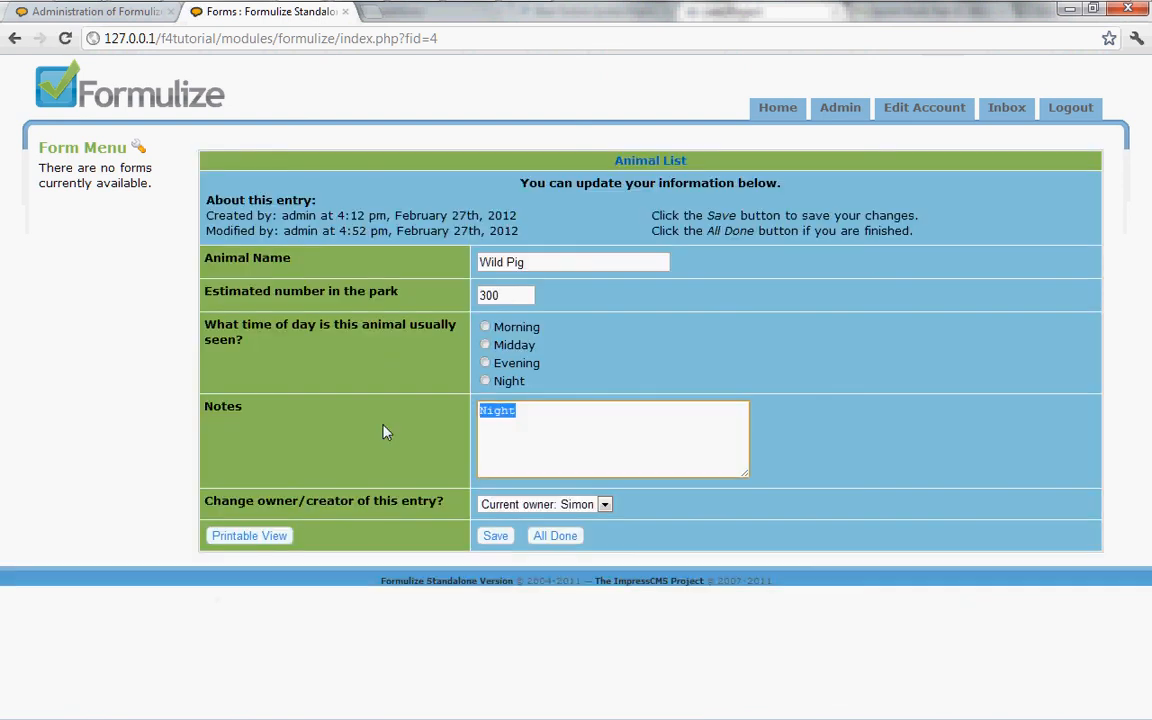
{"action": "type", "text": "Morning"}
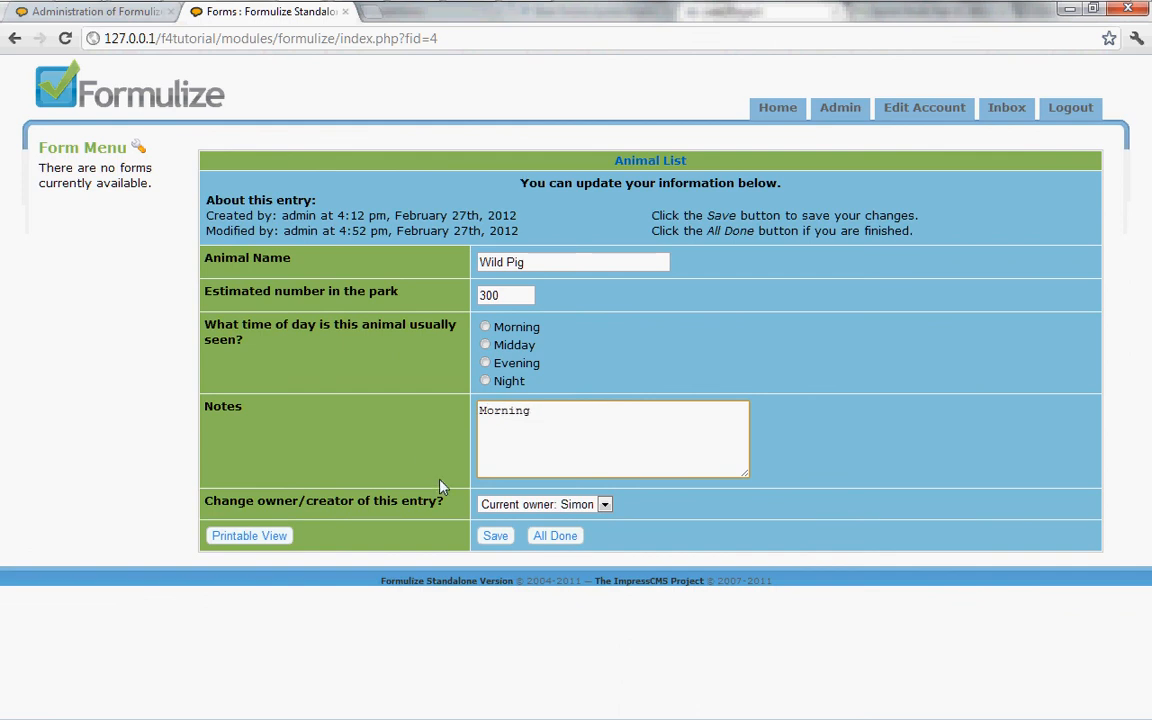
{"action": "left_click", "coordinate": [501, 538]}
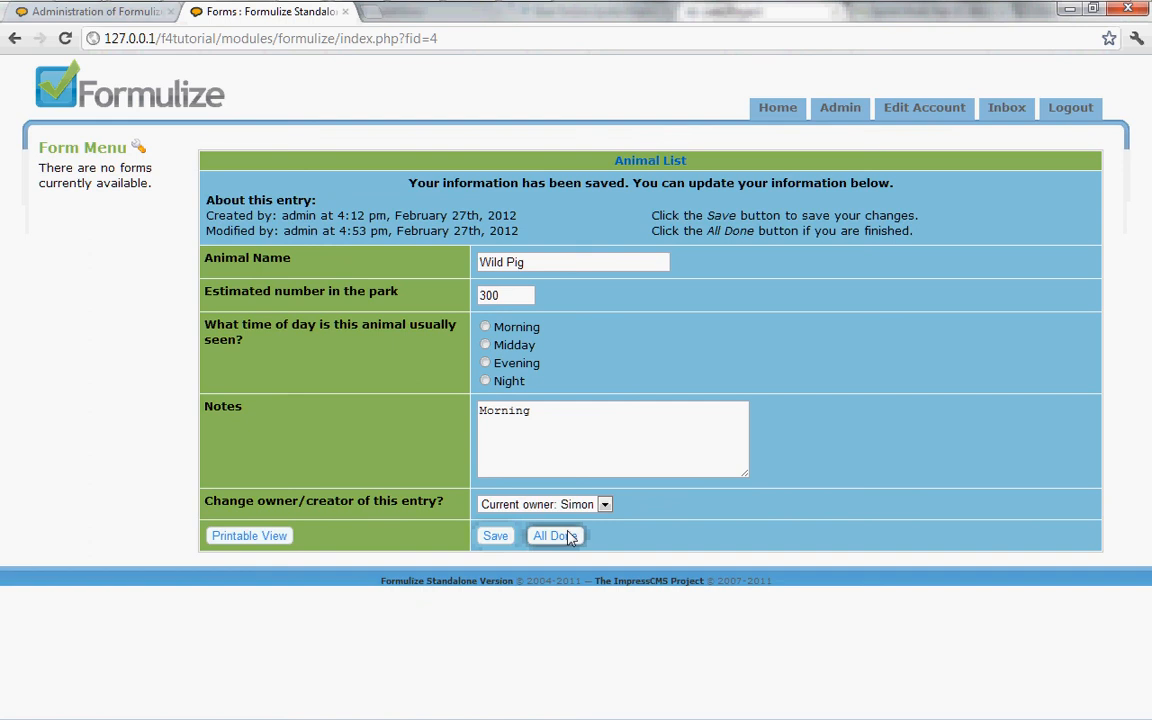
{"action": "left_click", "coordinate": [571, 538]}
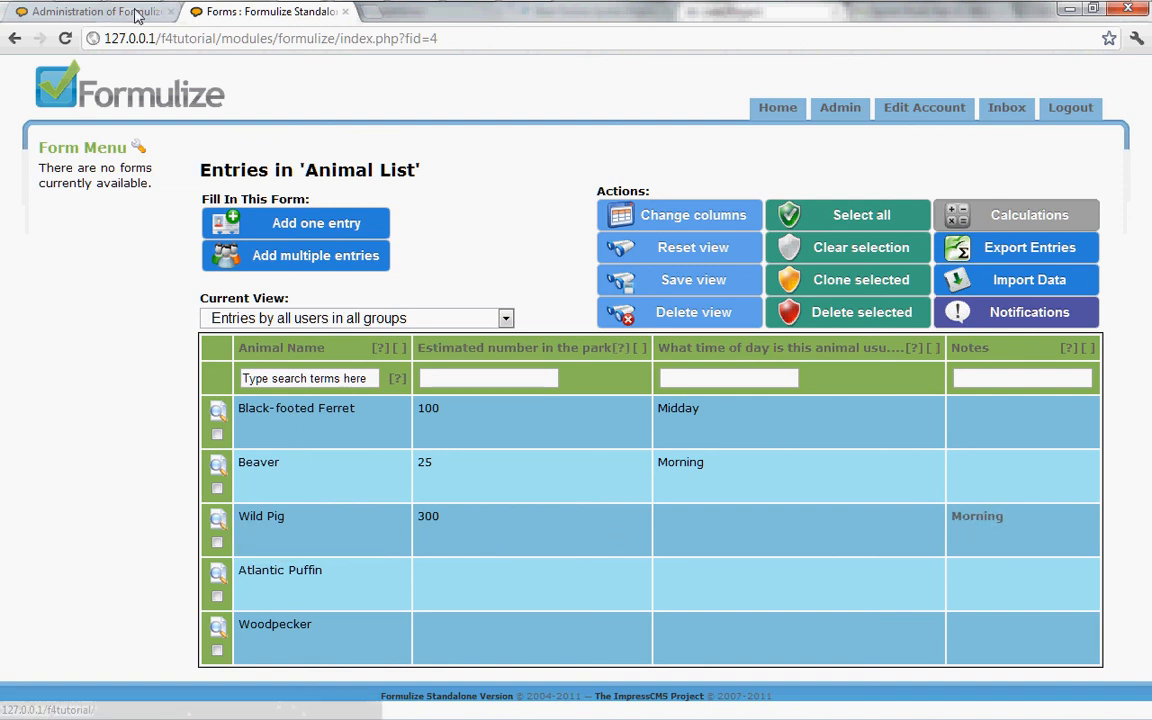
Follow Wild Pig's linked Morning note to the matching Wildlife Activity Form entry, then return to the Notes element's settings.
{"action": "left_click", "coordinate": [980, 530]}
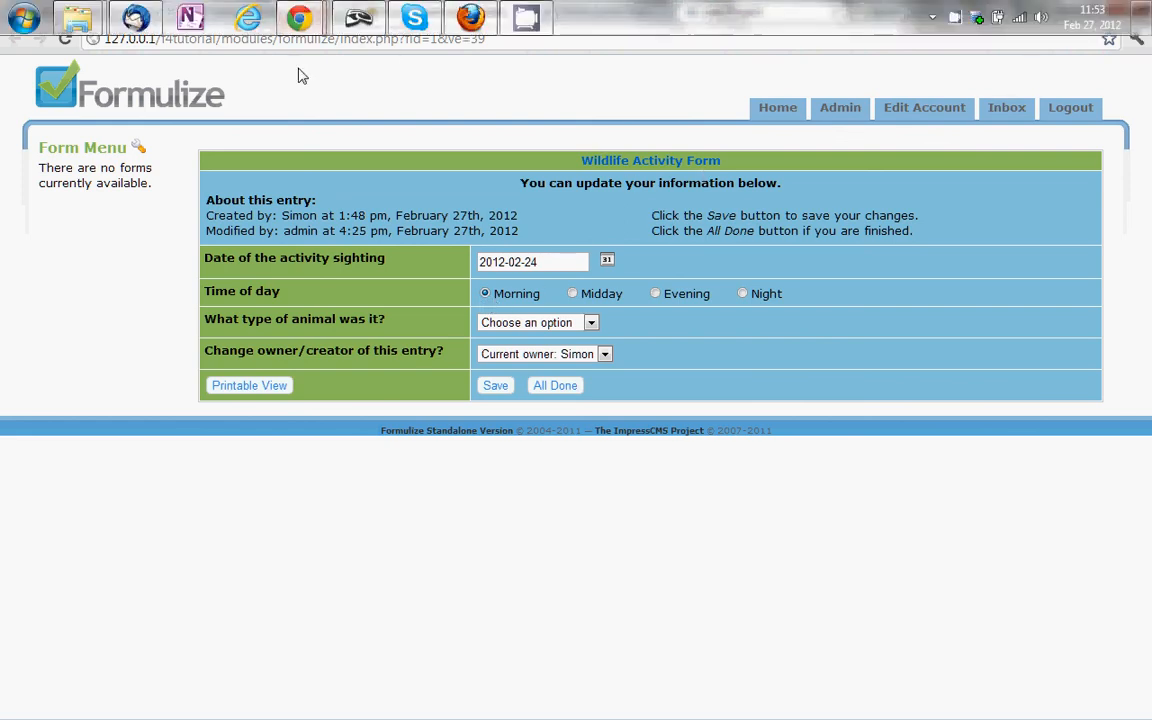
{"action": "left_click", "coordinate": [262, 14]}
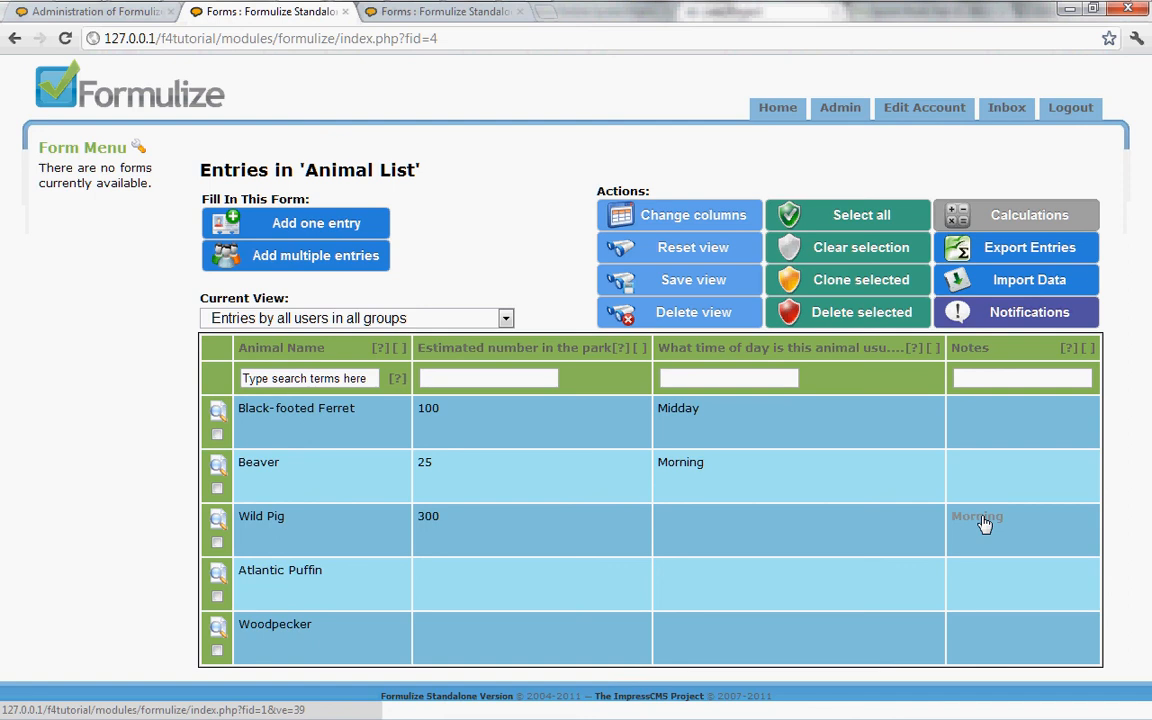
{"action": "left_click", "coordinate": [134, 12]}
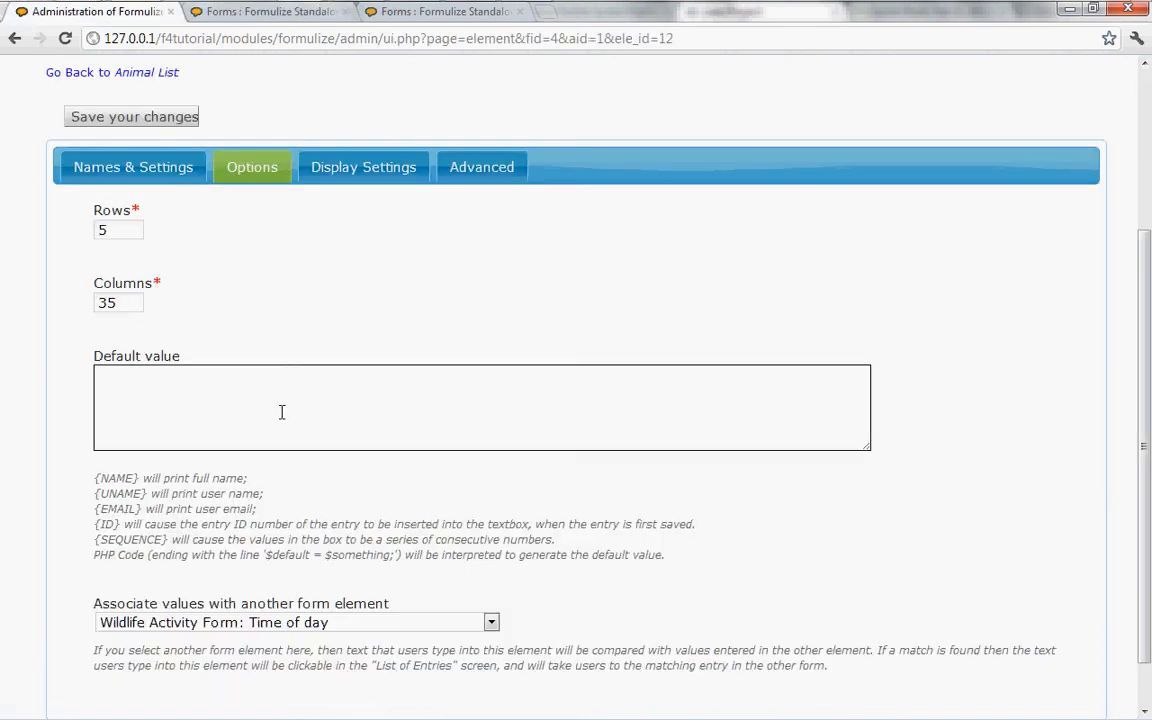
Remove the Notes element's link to another form element by choosing No association in effect.
{"action": "left_click", "coordinate": [290, 621]}
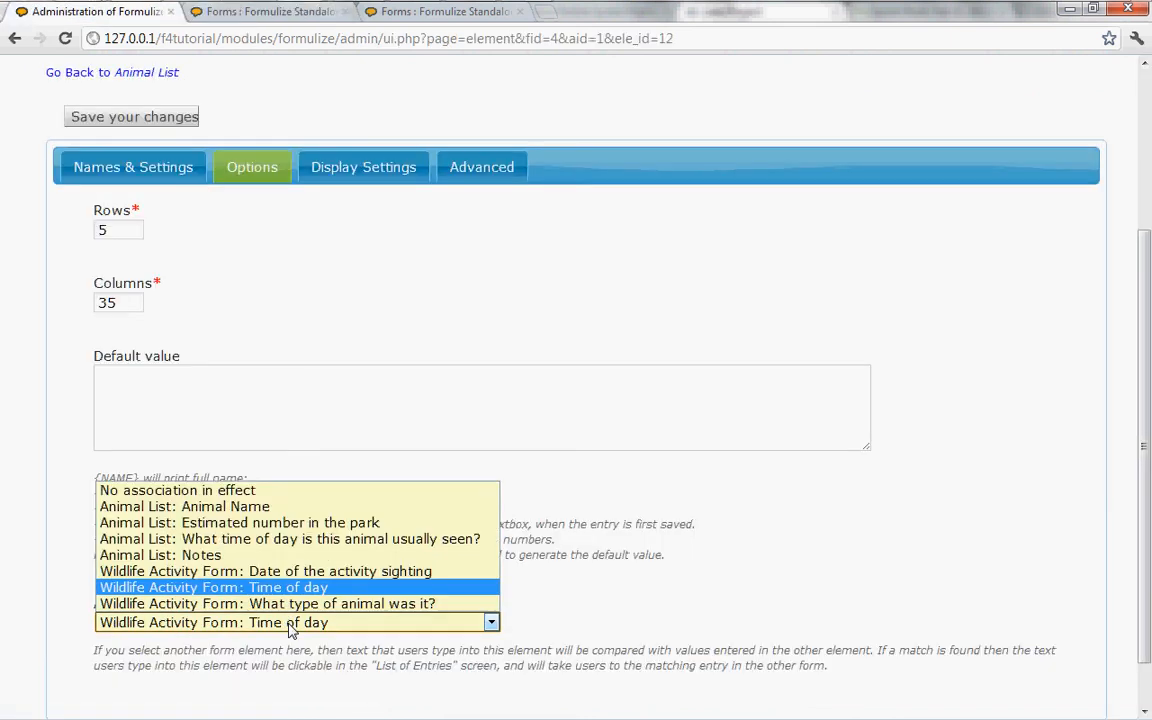
{"action": "left_click", "coordinate": [238, 491]}
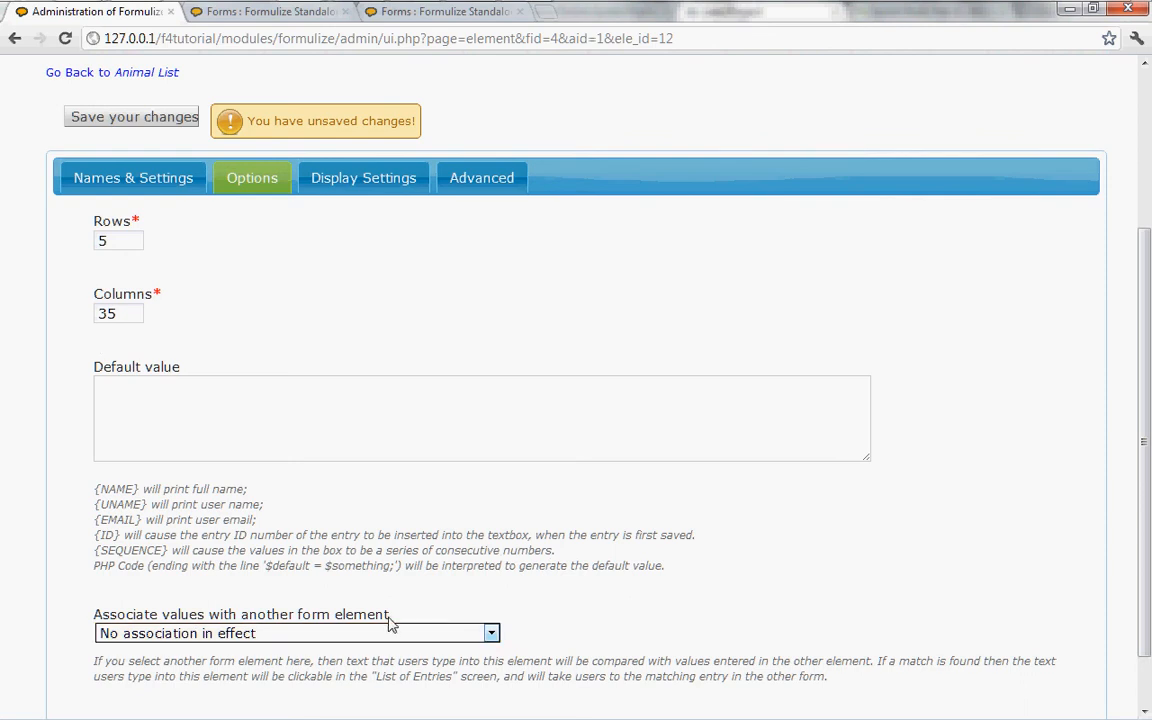
{"action": "scroll", "coordinate": [580, 626], "scroll_direction": "down", "scroll_amount": 1}
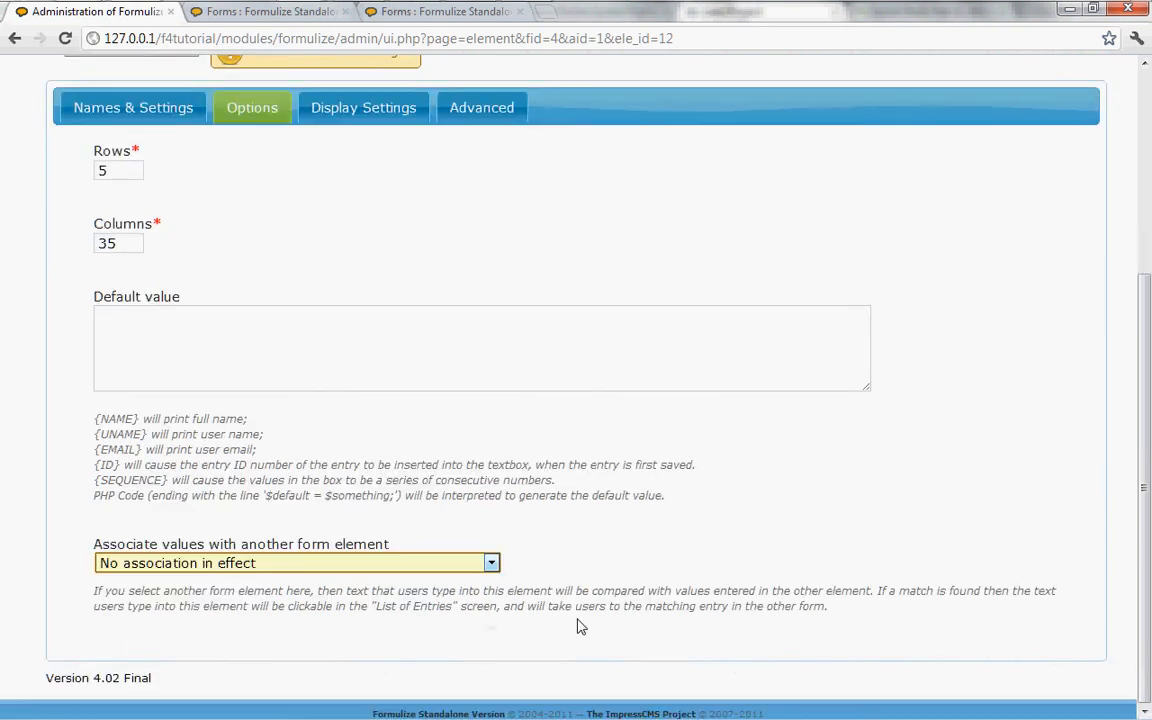
{"action": "scroll", "coordinate": [578, 624], "scroll_direction": "up", "scroll_amount": 2}
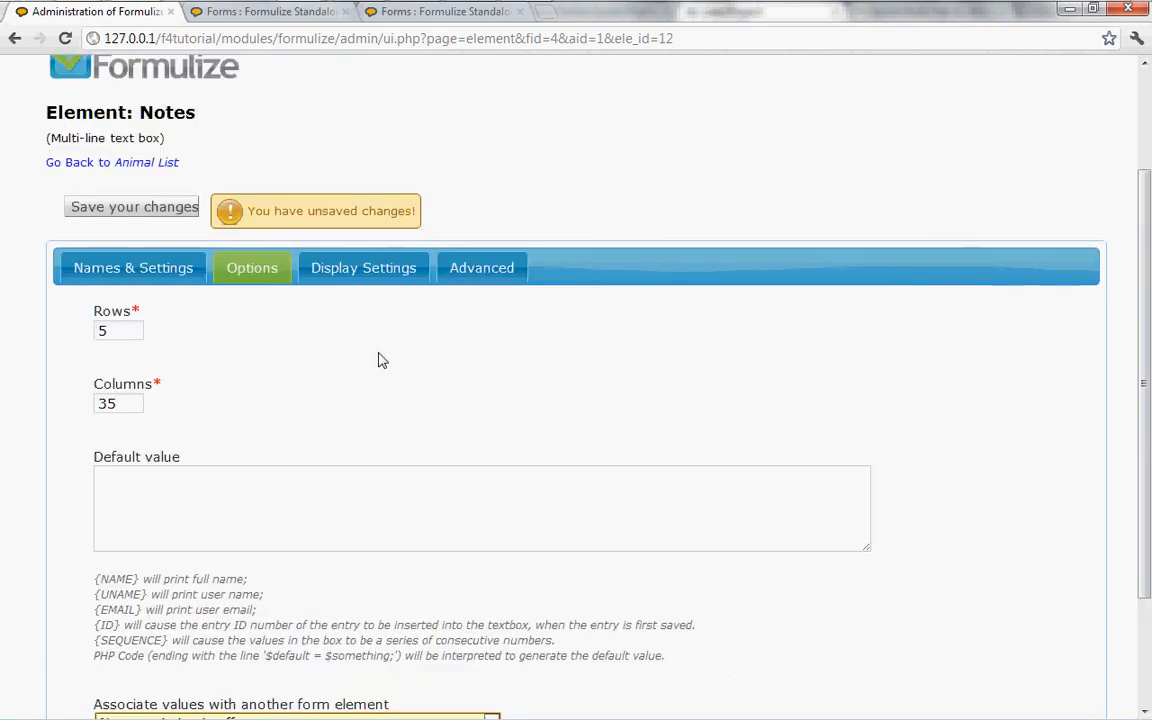
{"action": "scroll", "coordinate": [426, 373], "scroll_direction": "down", "scroll_amount": 1}
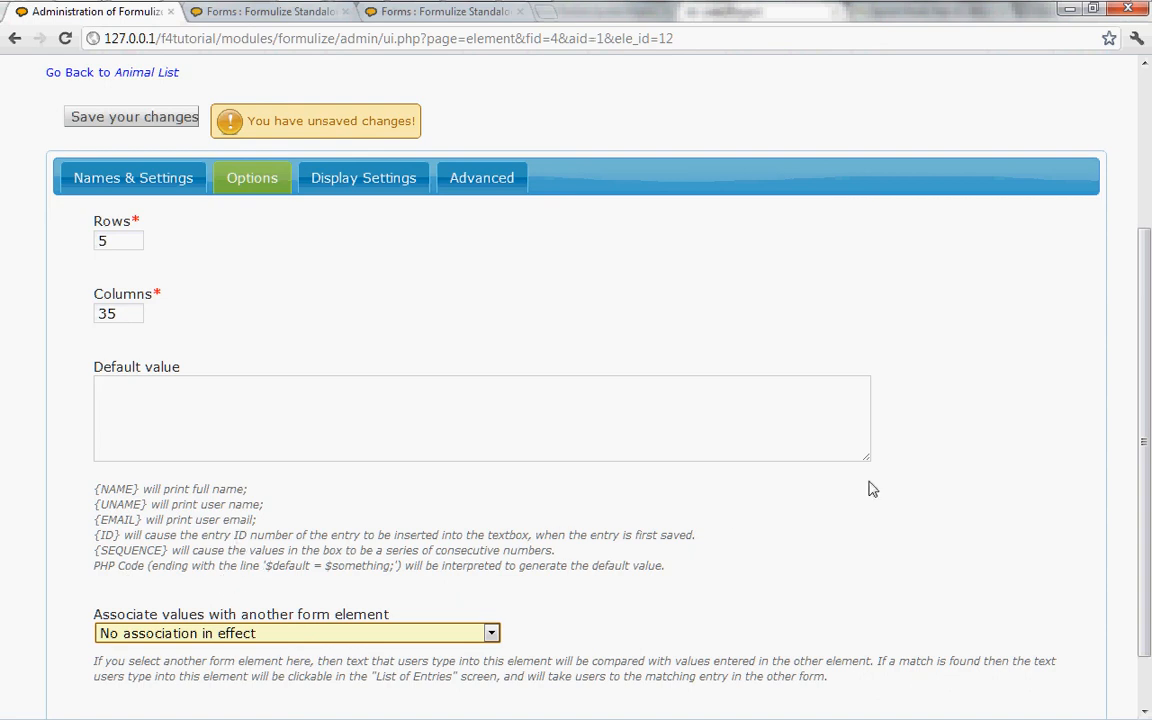
Set the Notes data to be stored as a number with no decimal places (int) and return to the element's options.
{"action": "left_click", "coordinate": [480, 182]}
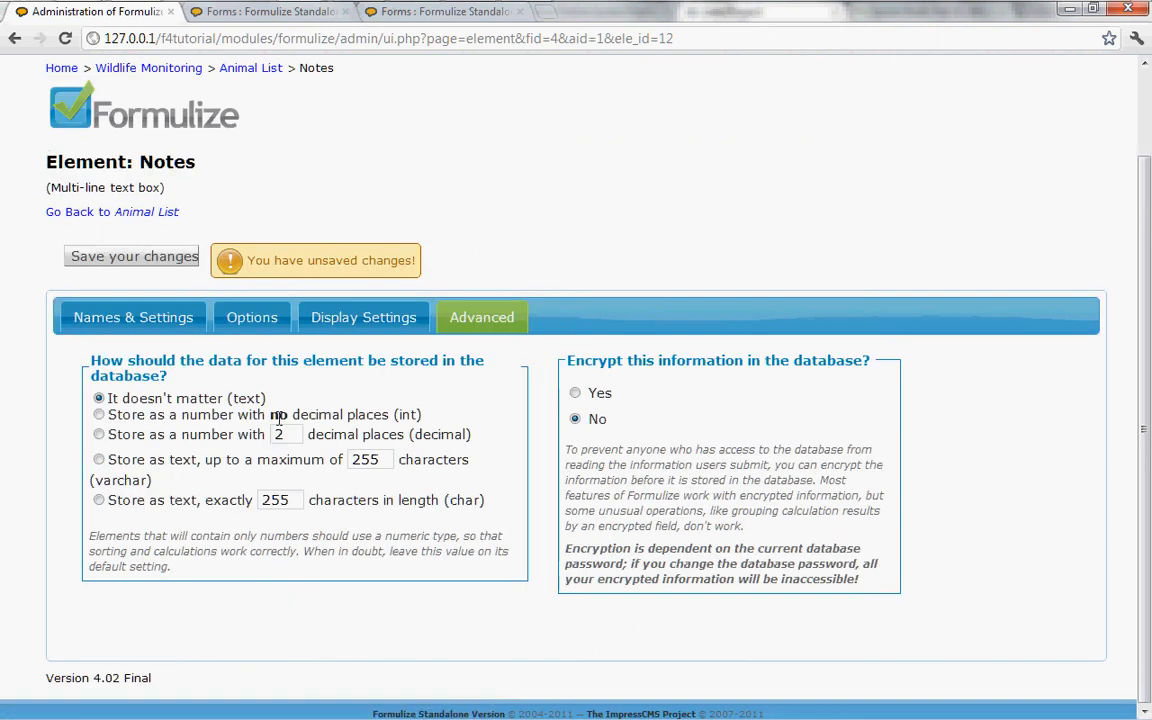
{"action": "left_click", "coordinate": [99, 415]}
{"action": "left_click", "coordinate": [254, 325]}
{"action": "key", "text": "Tab"}
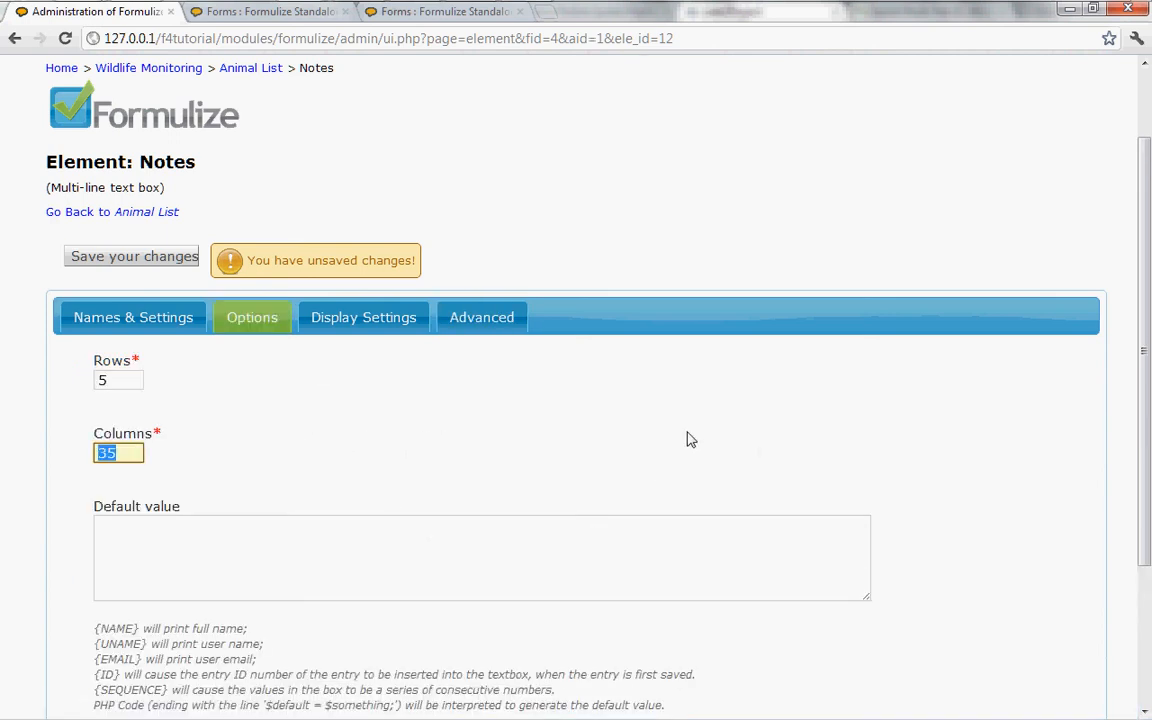
{"action": "scroll", "coordinate": [689, 437], "scroll_direction": "down", "scroll_amount": 2}
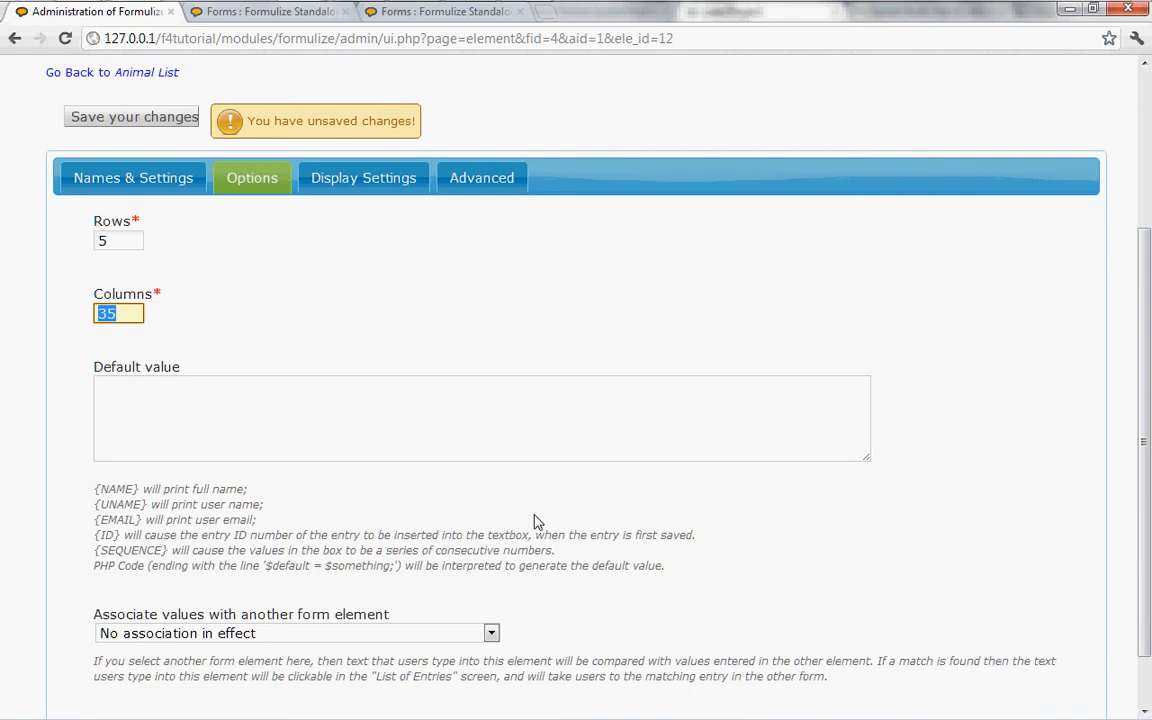